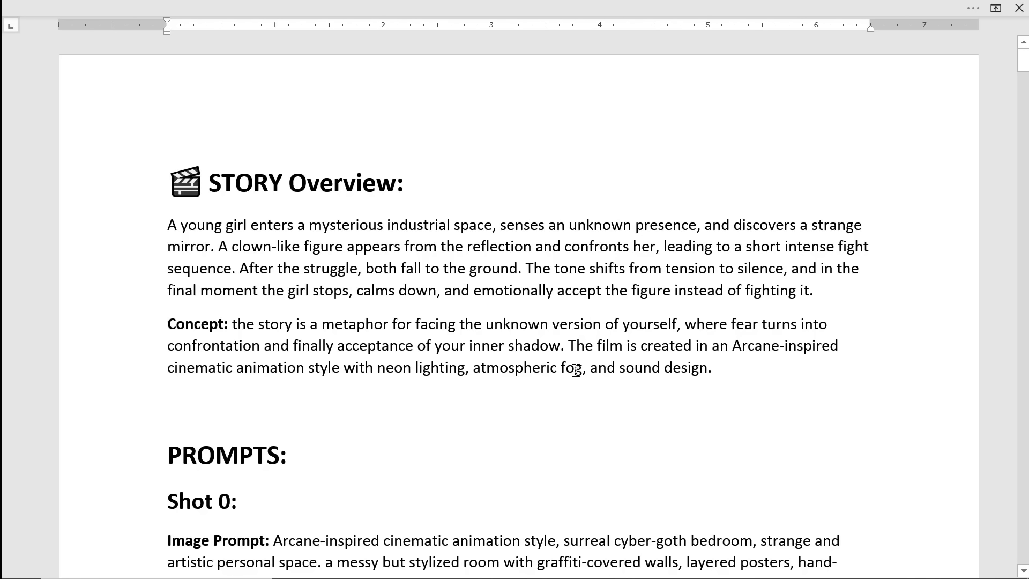
Review the shot-by-shot image and video prompts and the master character prompts in the story document
{"action": "scroll", "coordinate": [918, 367], "scroll_direction": "down", "scroll_amount": 7}
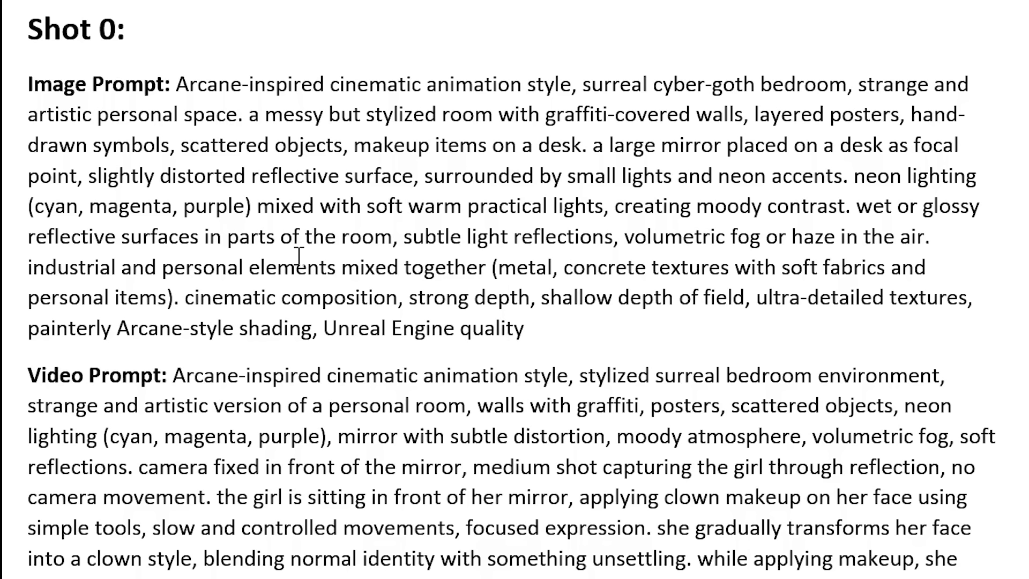
{"action": "scroll", "coordinate": [431, 403], "scroll_direction": "down", "scroll_amount": 3}
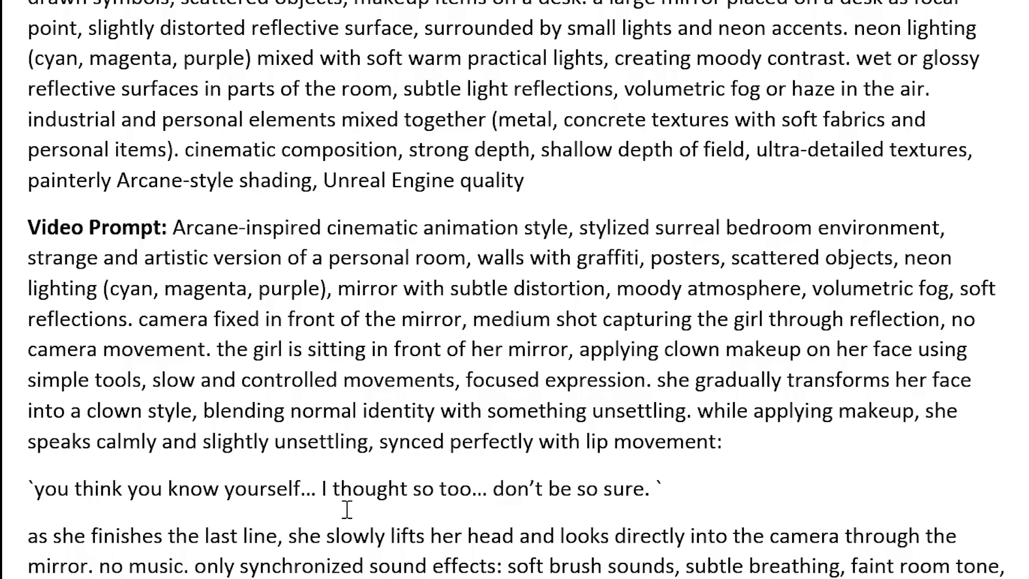
{"action": "left_click_drag", "start_coordinate": [35, 489], "coordinate": [638, 492]}
{"action": "left_click", "coordinate": [825, 430]}
{"action": "middle_click", "coordinate": [957, 350]}
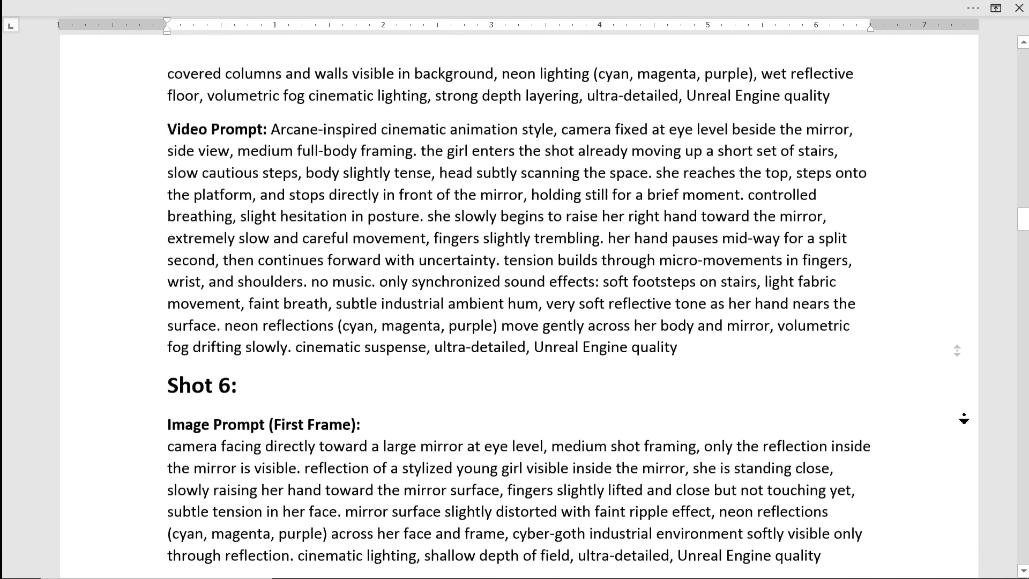
{"action": "left_click", "coordinate": [881, 448]}
{"action": "scroll", "coordinate": [665, 395], "scroll_direction": "down", "scroll_amount": 10}
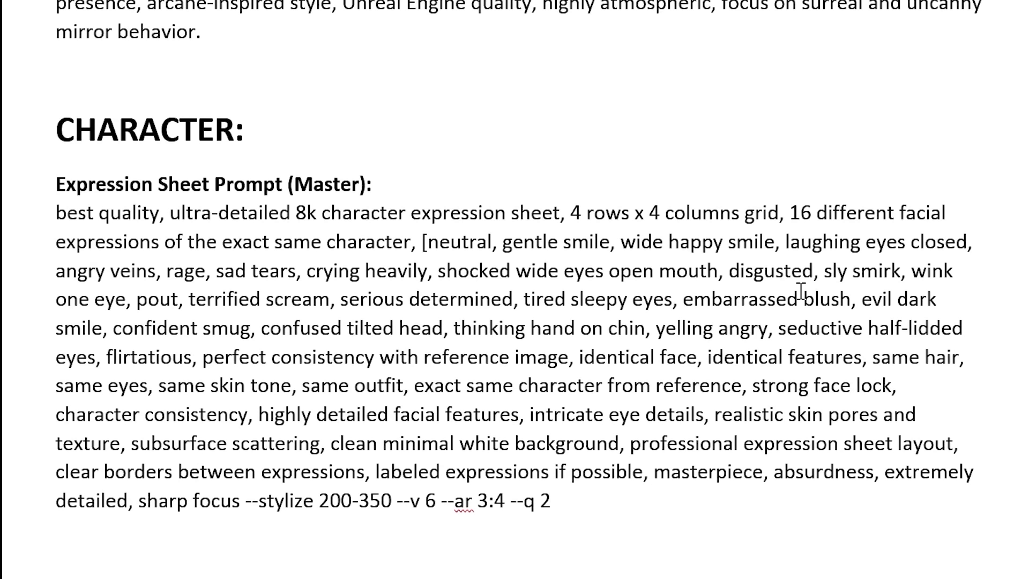
{"action": "scroll", "coordinate": [514, 290], "scroll_direction": "down", "scroll_amount": 10}
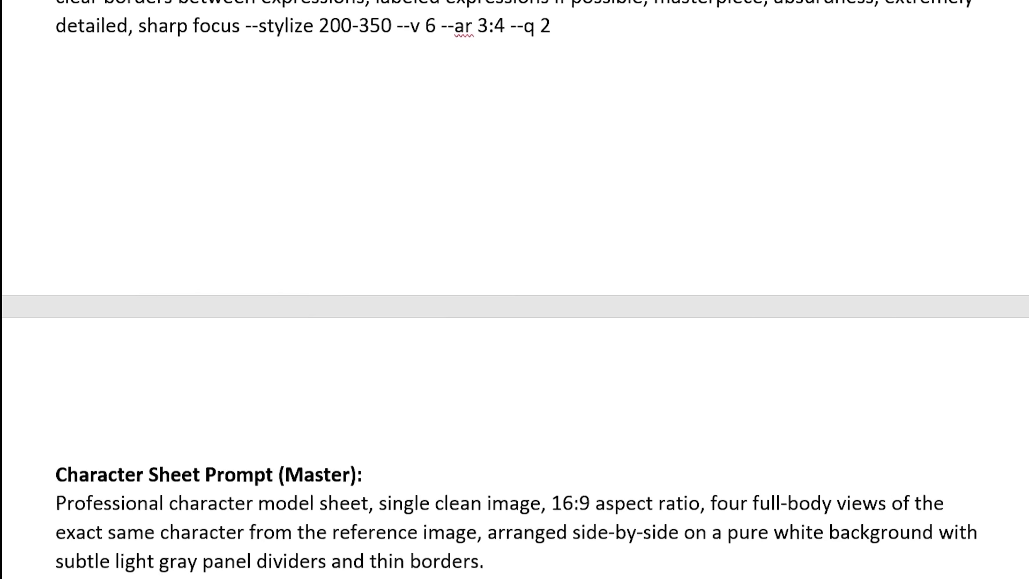
{"action": "scroll", "coordinate": [515, 290], "scroll_direction": "down", "scroll_amount": 10}
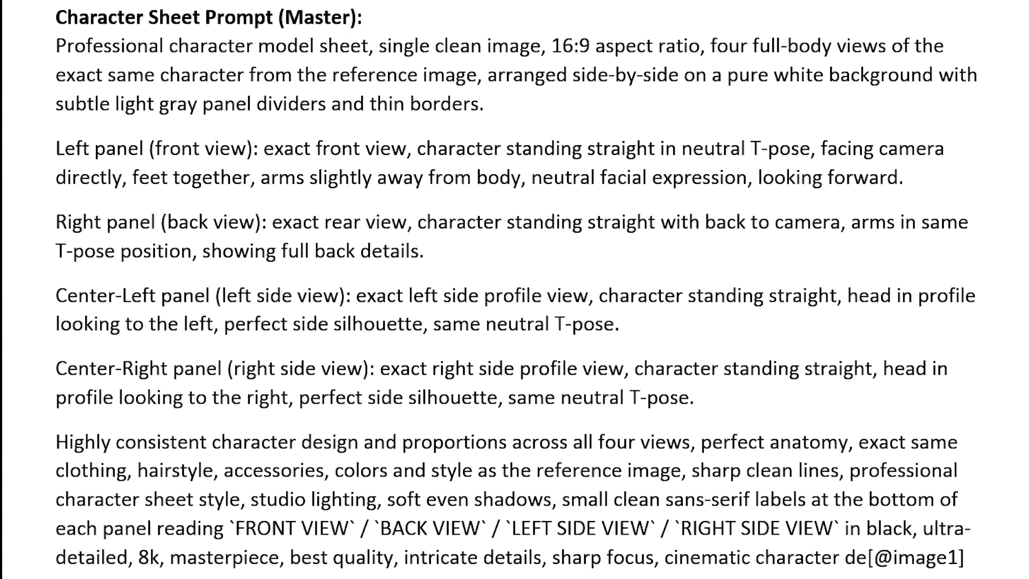
{"action": "scroll", "coordinate": [515, 290], "scroll_direction": "down", "scroll_amount": 10}
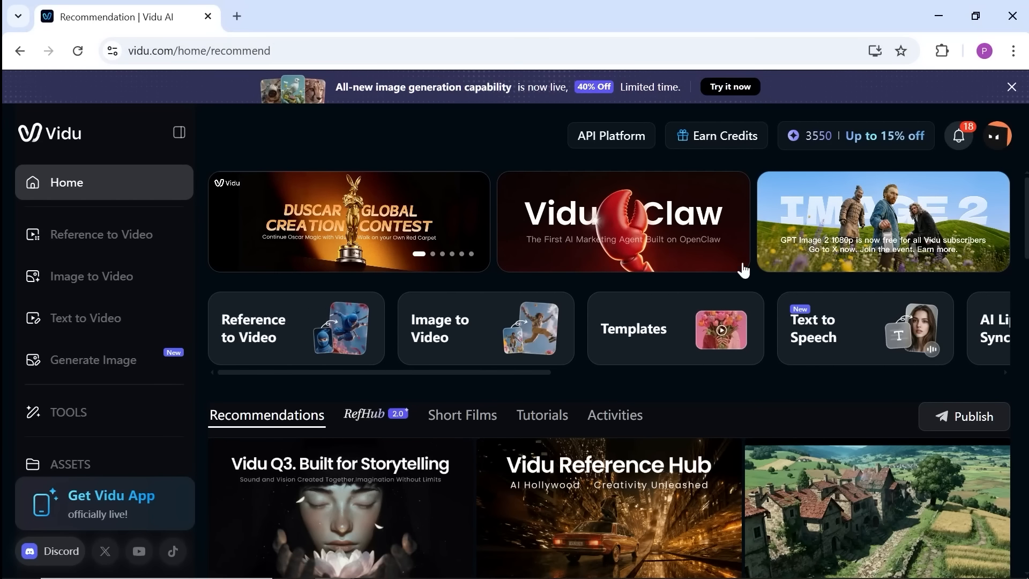
Switch to the Vidu home page and look through its featured banners and the row of creation tools
{"action": "mouse_move", "coordinate": [464, 235]}
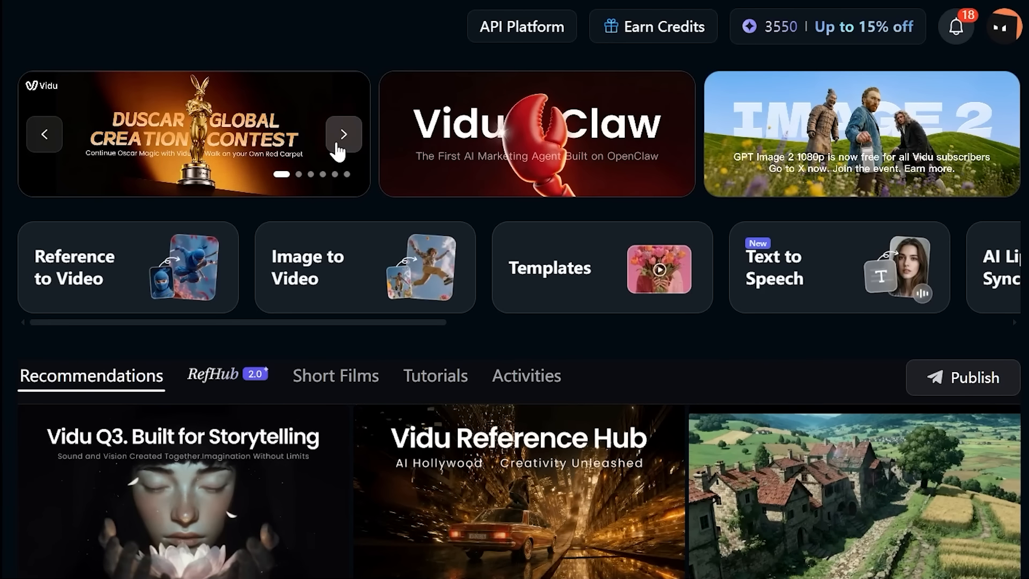
{"action": "left_click", "coordinate": [338, 144]}
{"action": "left_click", "coordinate": [341, 144]}
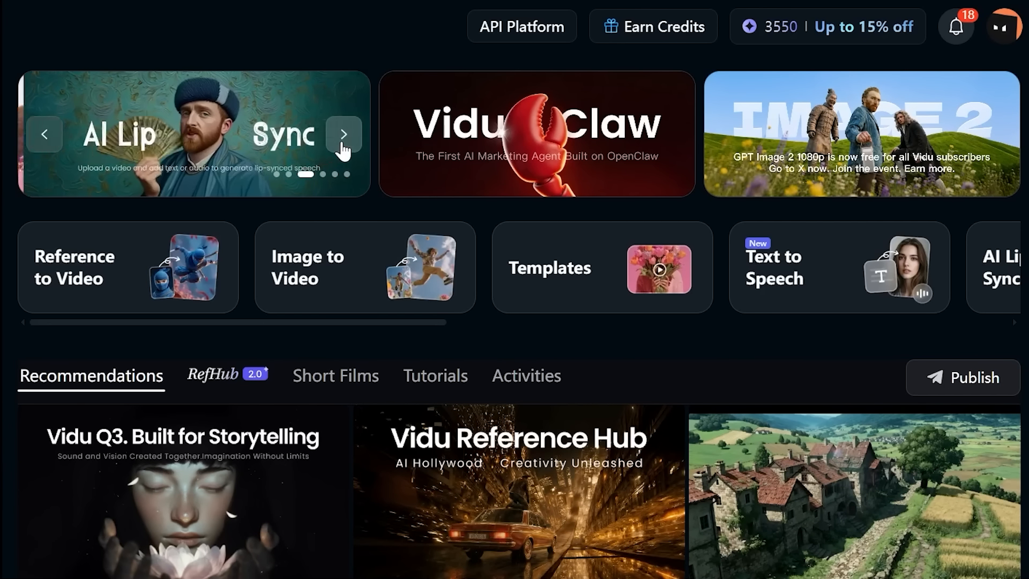
{"action": "left_click", "coordinate": [343, 144]}
{"action": "scroll", "coordinate": [63, 327], "scroll_direction": "right", "scroll_amount": 2}
{"action": "left_click_drag", "start_coordinate": [62, 324], "coordinate": [718, 311]}
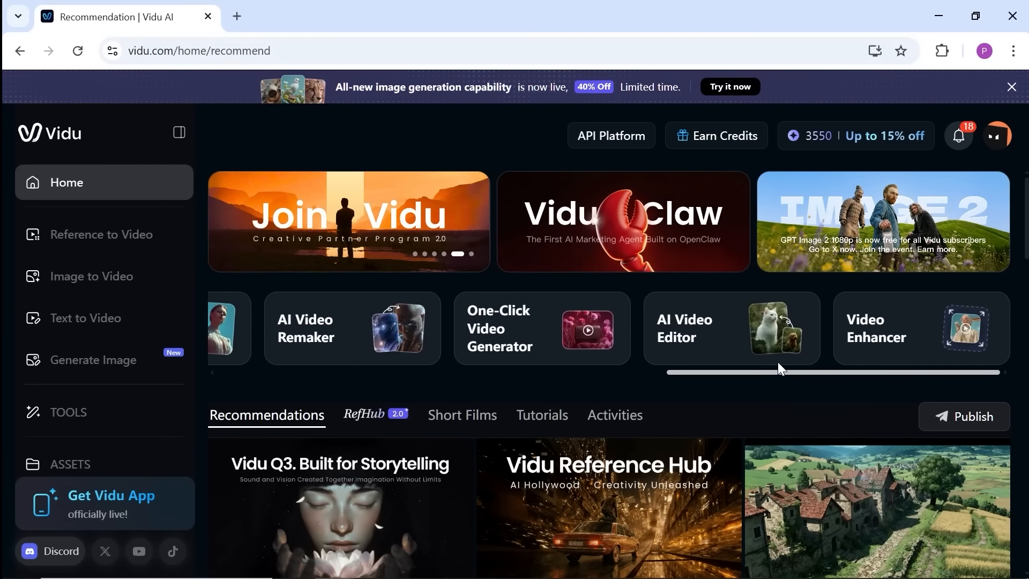
{"action": "left_click", "coordinate": [103, 419]}
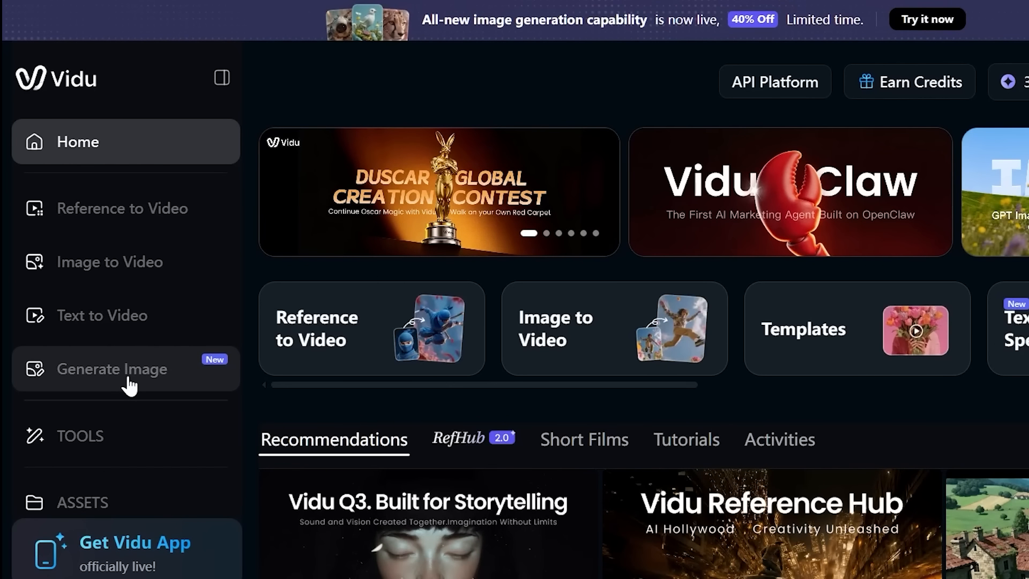
Open image generation and examine the Text to Image settings and the Reference to Image mode
{"action": "left_click", "coordinate": [129, 384]}
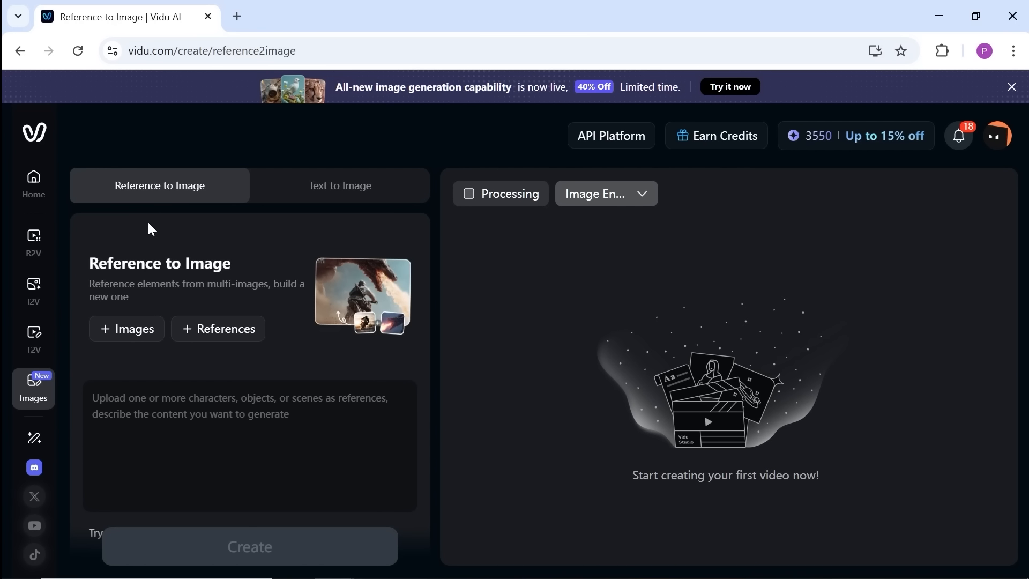
{"action": "left_click", "coordinate": [321, 195]}
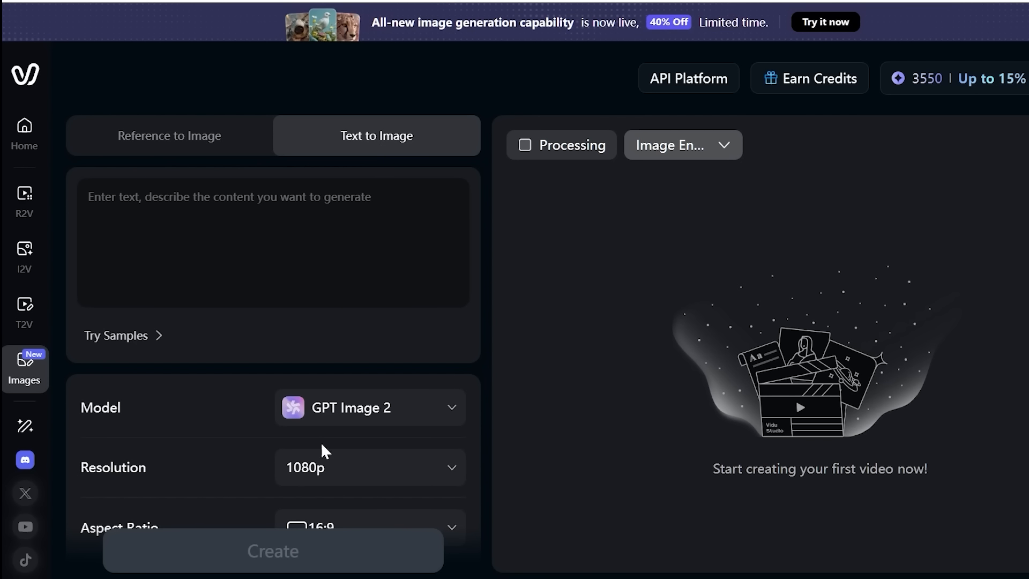
{"action": "scroll", "coordinate": [442, 271], "scroll_direction": "down", "scroll_amount": 2}
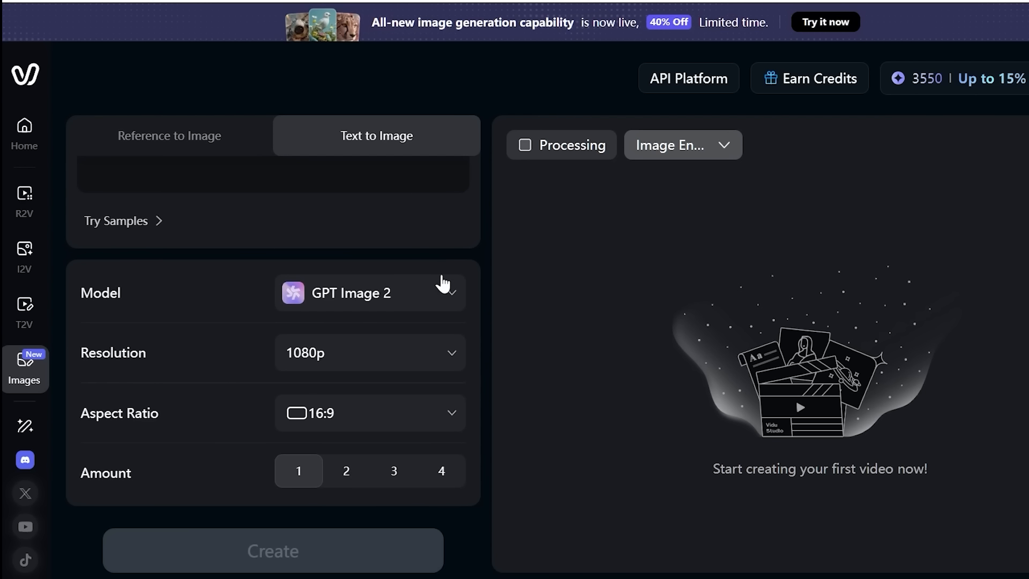
{"action": "scroll", "coordinate": [443, 282], "scroll_direction": "up", "scroll_amount": 2}
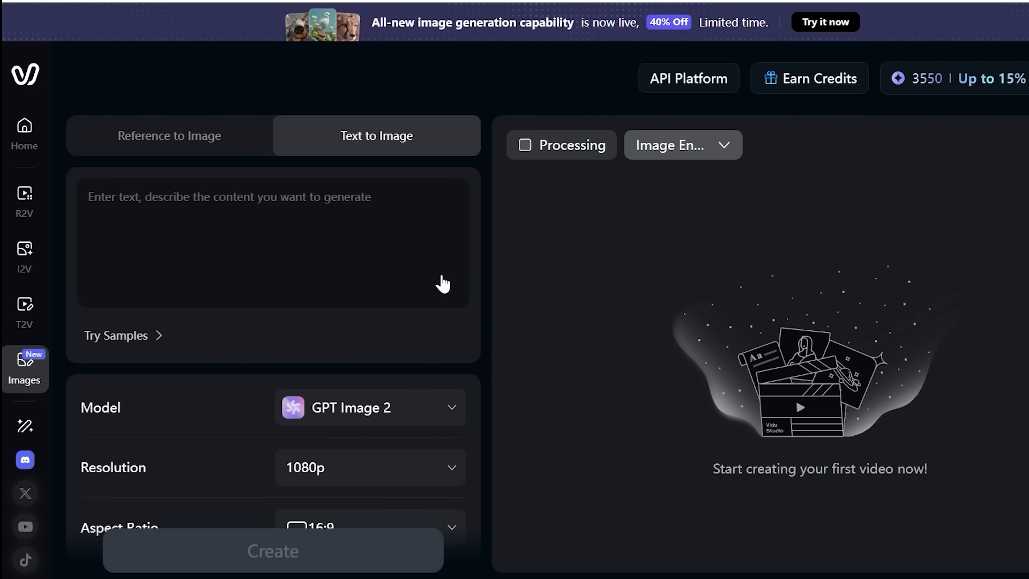
{"action": "left_click", "coordinate": [133, 150]}
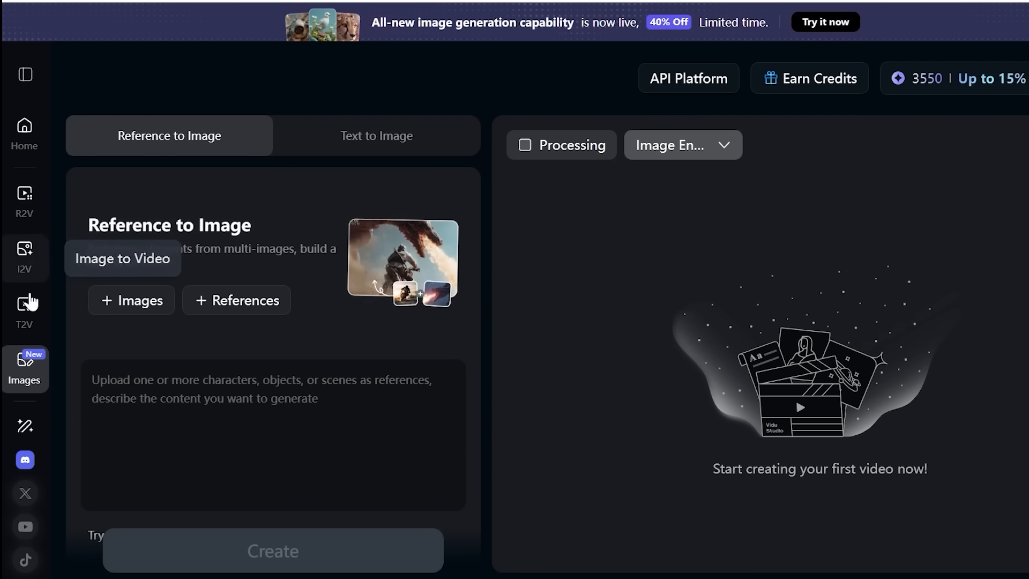
Examine the Reference to Video, Image to Video and Text to Video modes and their generation settings
{"action": "left_click", "coordinate": [28, 214]}
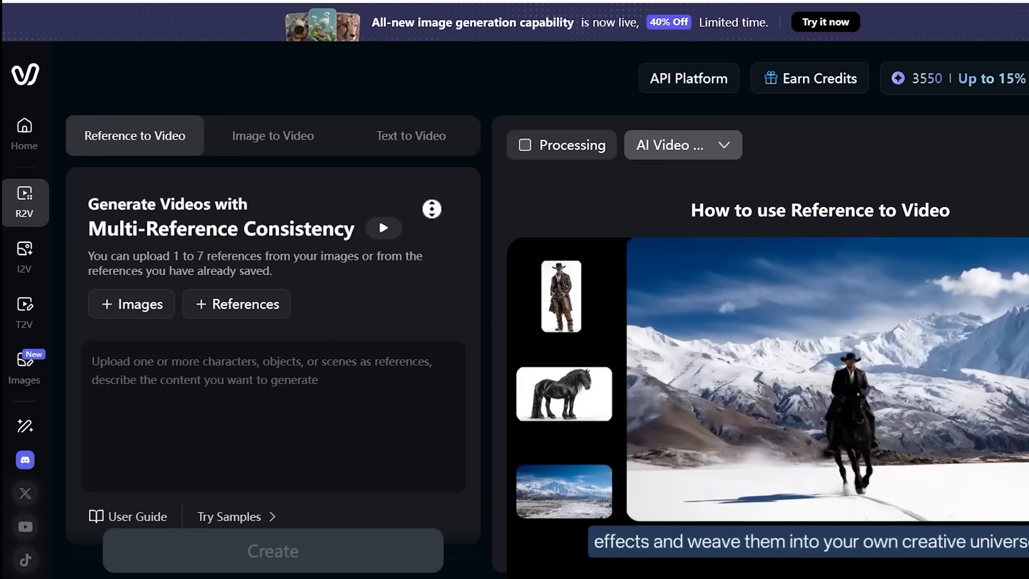
{"action": "scroll", "coordinate": [421, 329], "scroll_direction": "down", "scroll_amount": 5}
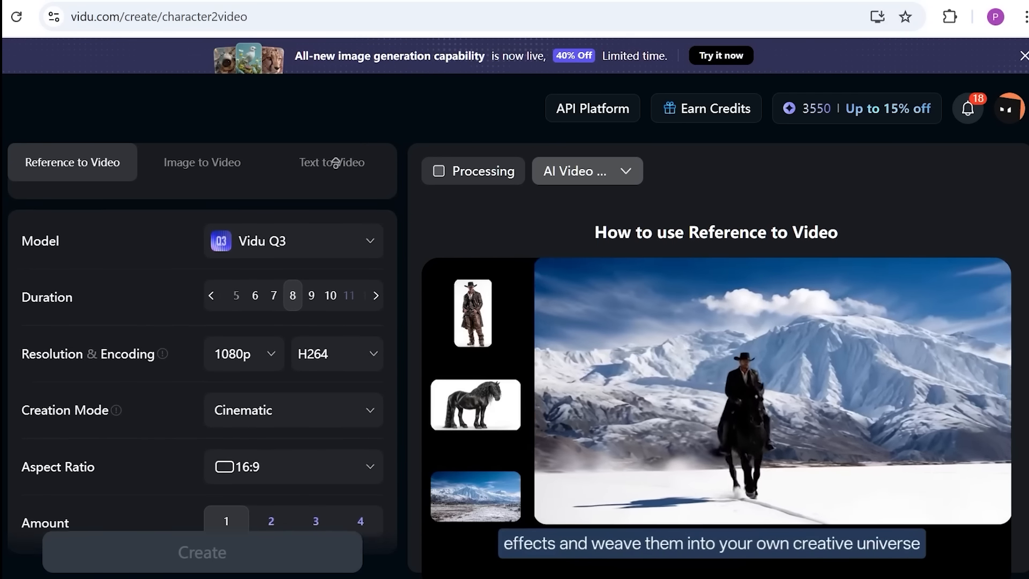
{"action": "scroll", "coordinate": [335, 133], "scroll_direction": "up", "scroll_amount": 5}
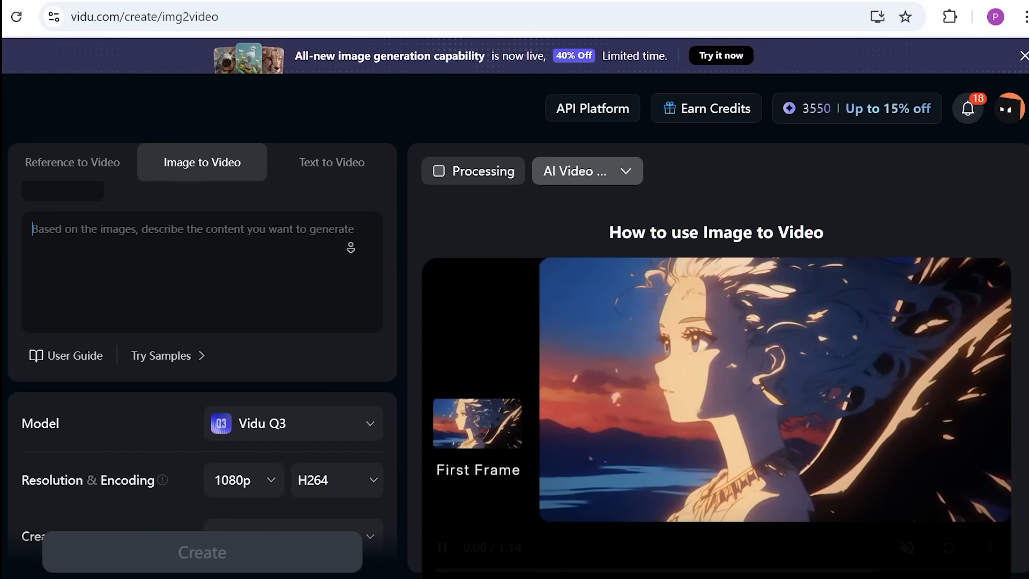
{"action": "scroll", "coordinate": [351, 247], "scroll_direction": "down", "scroll_amount": 2}
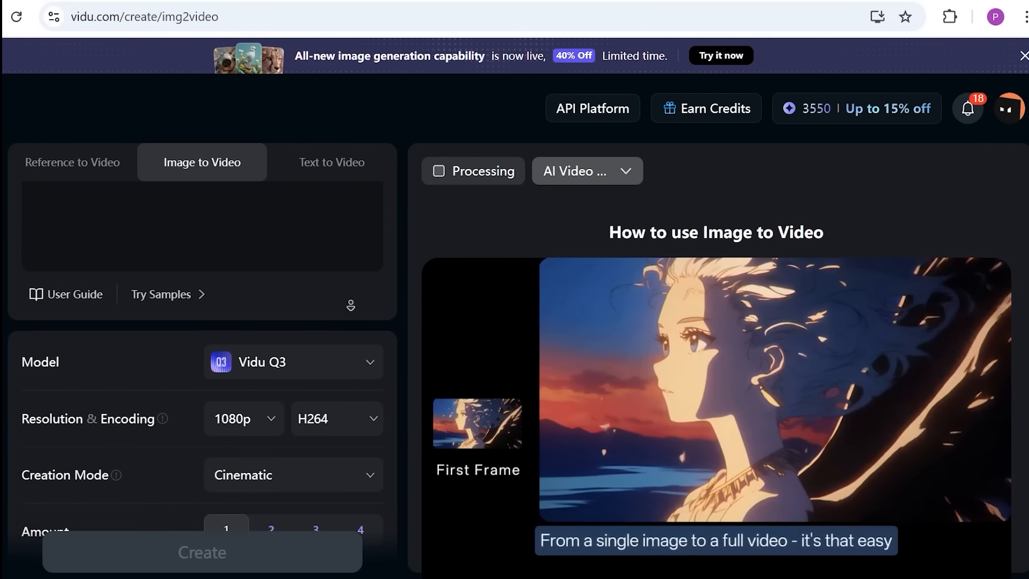
{"action": "scroll", "coordinate": [343, 134], "scroll_direction": "up", "scroll_amount": 2}
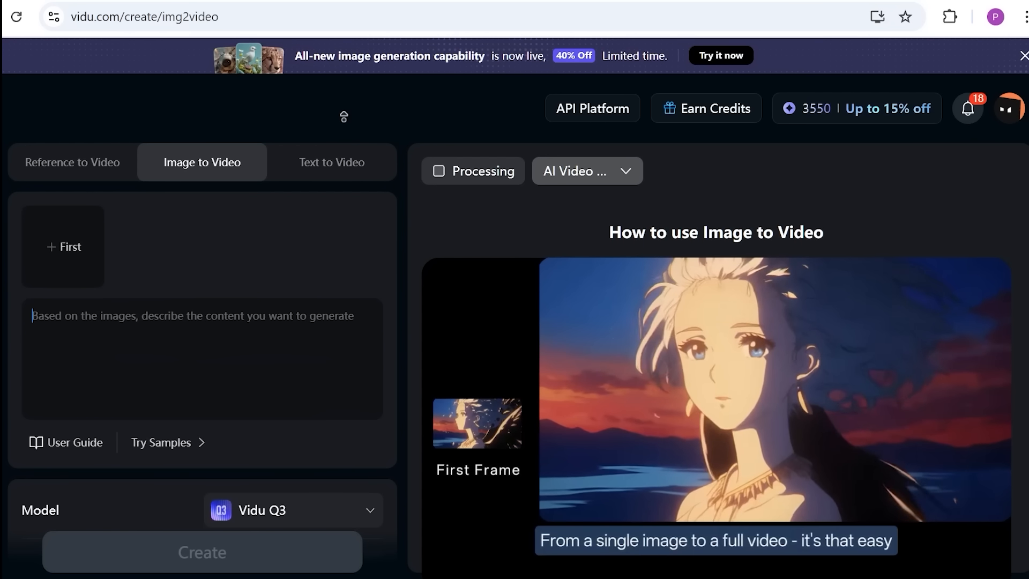
{"action": "left_click", "coordinate": [332, 162]}
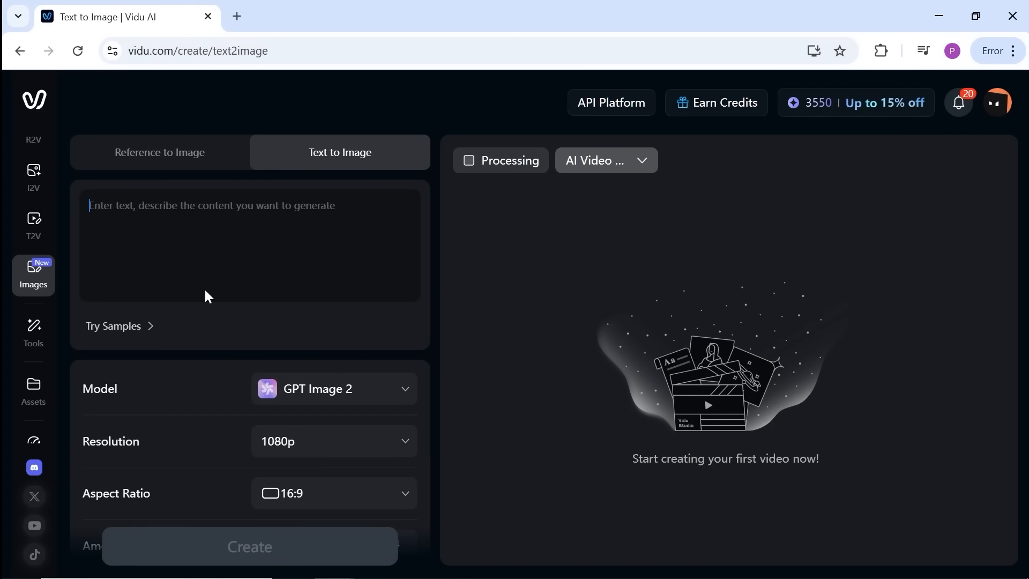
Paste the horror clown character prompt in 3D Arcane animation style into the Text to Image description
{"action": "left_click", "coordinate": [162, 219]}
{"action": "key", "text": "ctrl+v"}
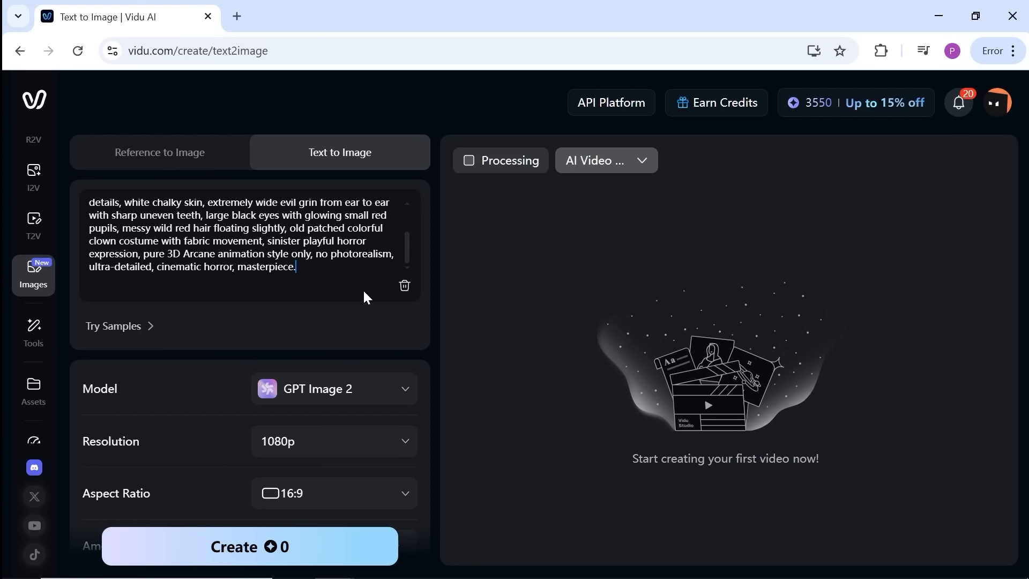
{"action": "mouse_move", "coordinate": [412, 264]}
{"action": "left_mouse_down"}
{"action": "mouse_move", "coordinate": [408, 221]}
{"action": "mouse_move", "coordinate": [407, 275]}
{"action": "left_mouse_up"}
Set the image model to Nano Banana Pro and the resolution to 2K
{"action": "left_click", "coordinate": [350, 388]}
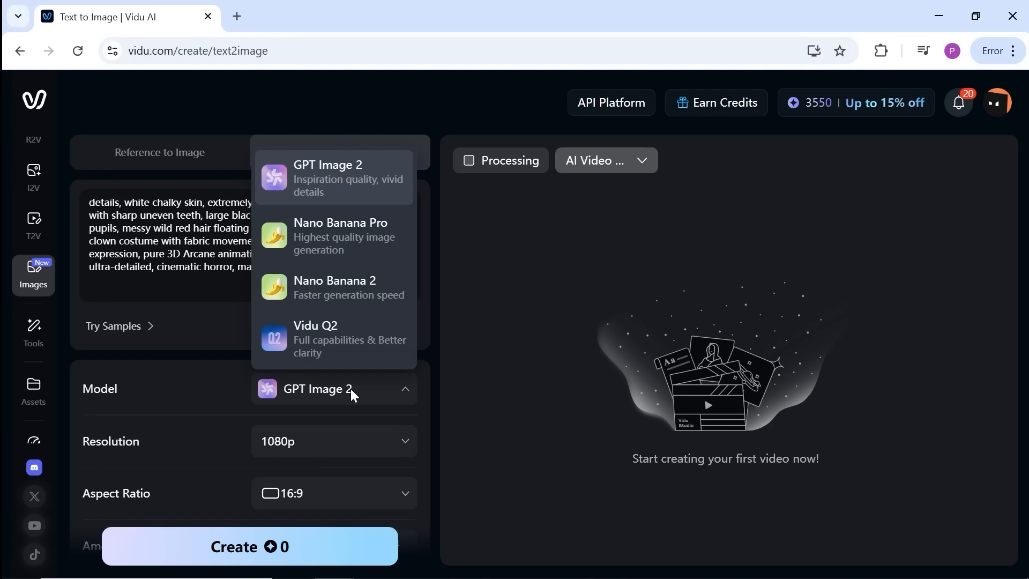
{"action": "left_click", "coordinate": [348, 215]}
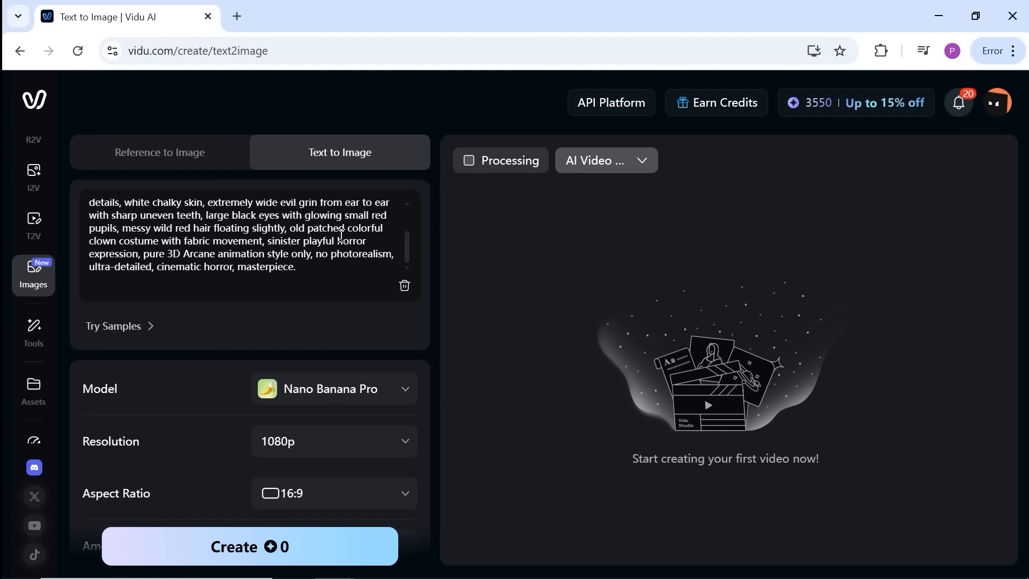
{"action": "scroll", "coordinate": [426, 359], "scroll_direction": "down", "scroll_amount": 1}
{"action": "left_click", "coordinate": [266, 375]}
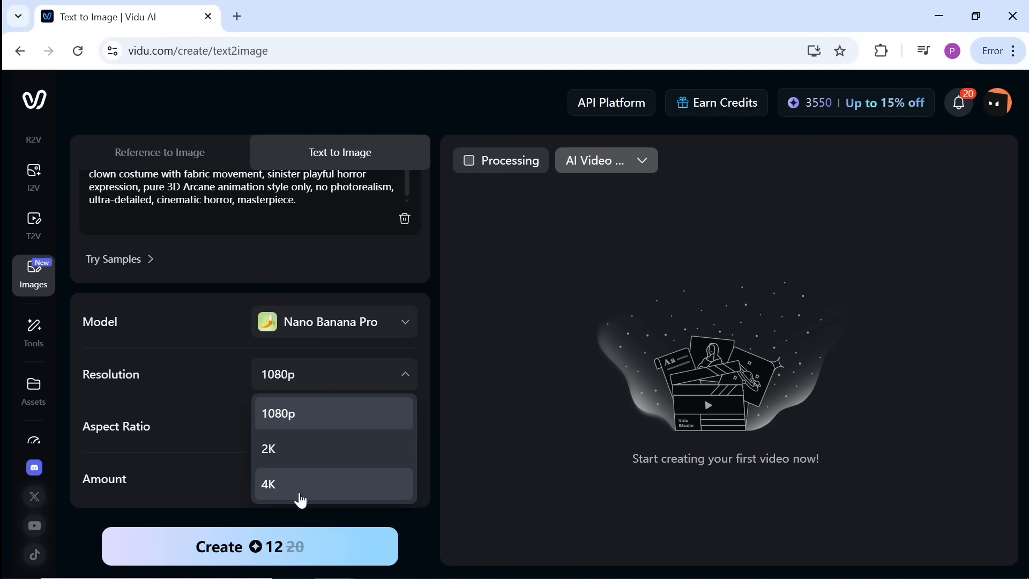
{"action": "left_click", "coordinate": [302, 459]}
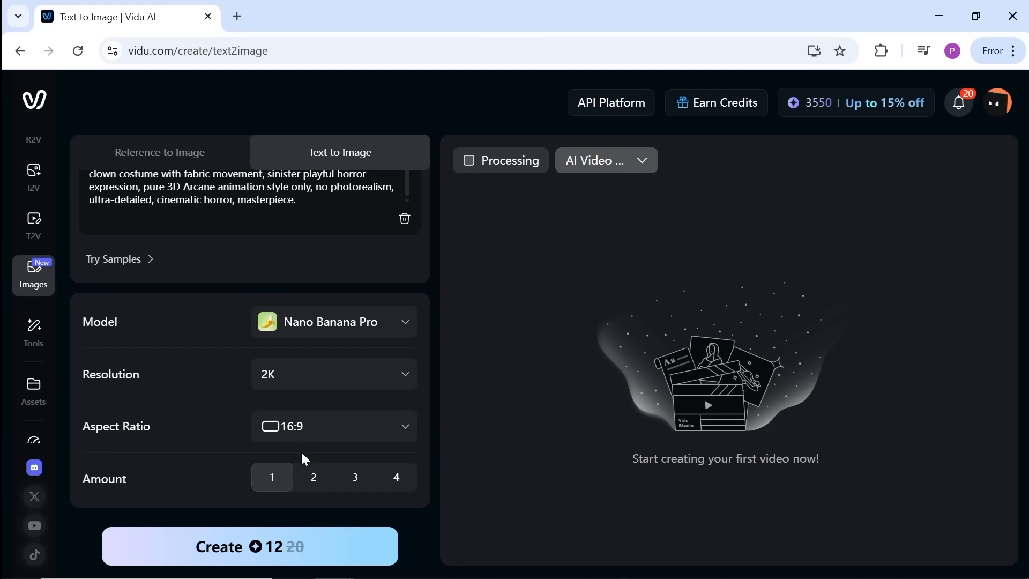
Set the aspect ratio to 9:16 and keep the amount at 1 image
{"action": "left_click", "coordinate": [334, 430]}
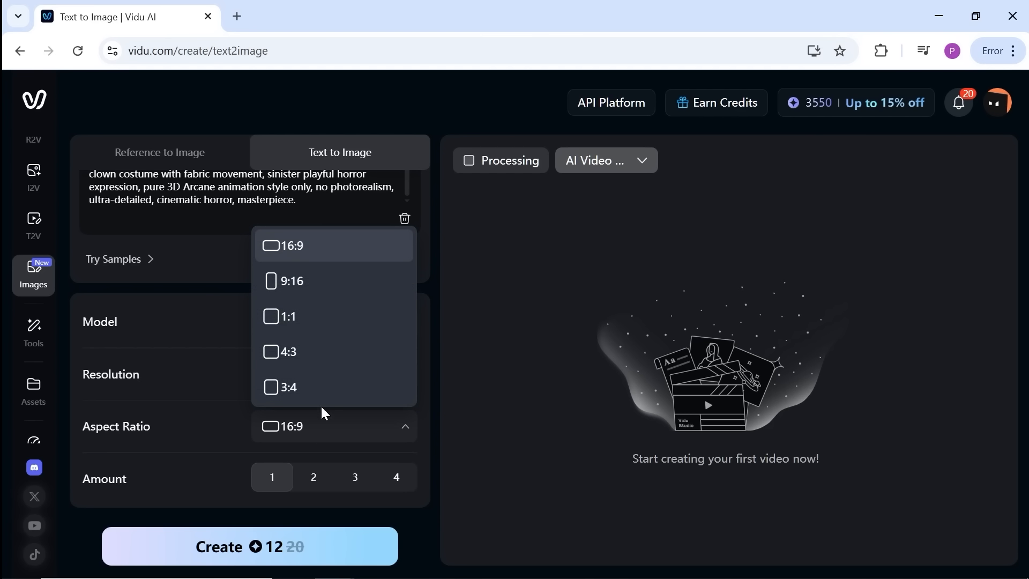
{"action": "left_click", "coordinate": [314, 289]}
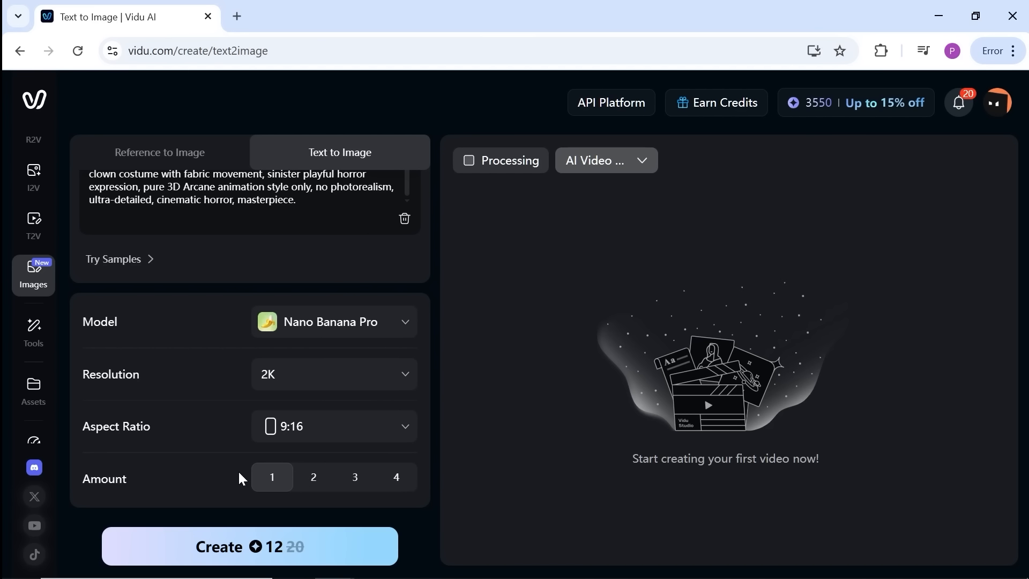
{"action": "left_click", "coordinate": [315, 481]}
{"action": "left_click", "coordinate": [355, 478]}
{"action": "left_click", "coordinate": [399, 485]}
{"action": "left_click", "coordinate": [275, 483]}
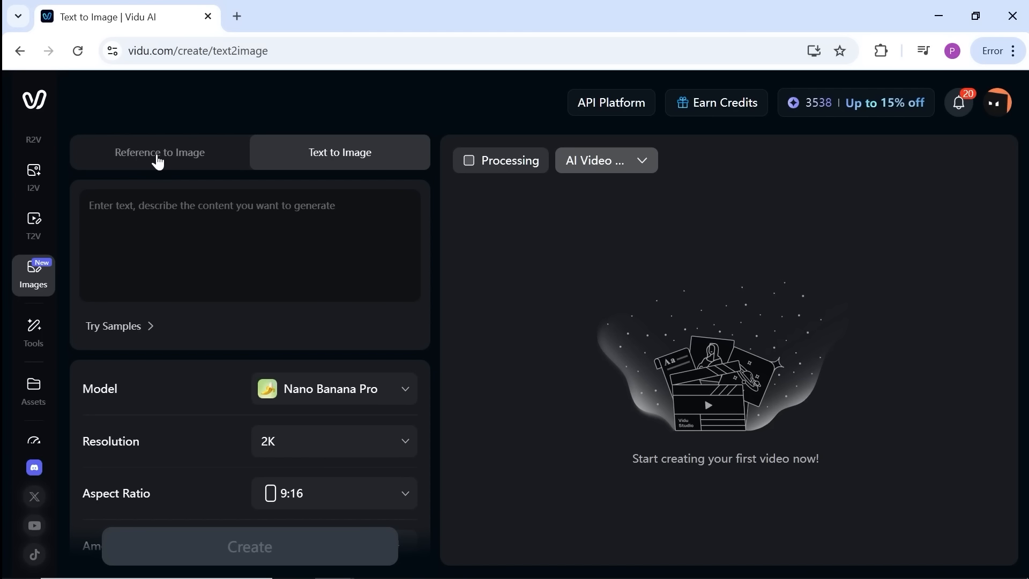
In Reference to Image, add the full-body clown picture as reference and paste the four-view character sheet prompt after its tag
{"action": "left_click", "coordinate": [157, 161]}
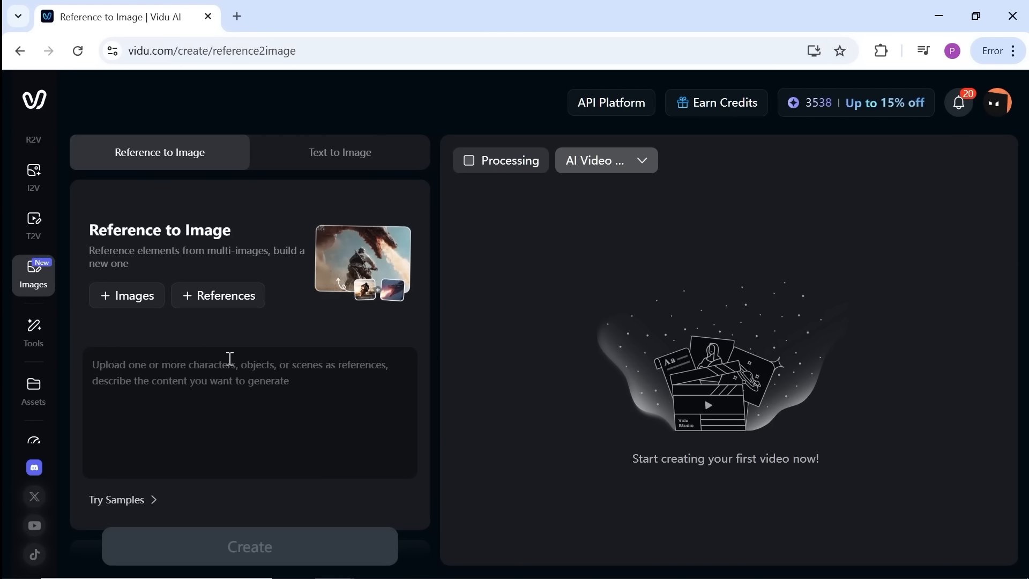
{"action": "left_click", "coordinate": [113, 295]}
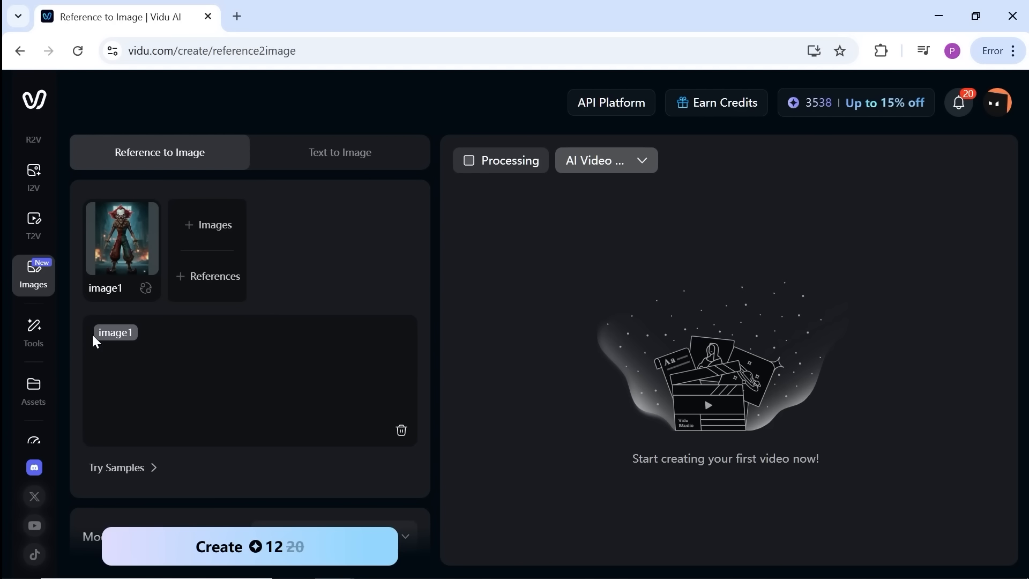
{"action": "key", "text": "ctrl+v"}
{"action": "left_click_drag", "start_coordinate": [404, 339], "coordinate": [406, 390]}
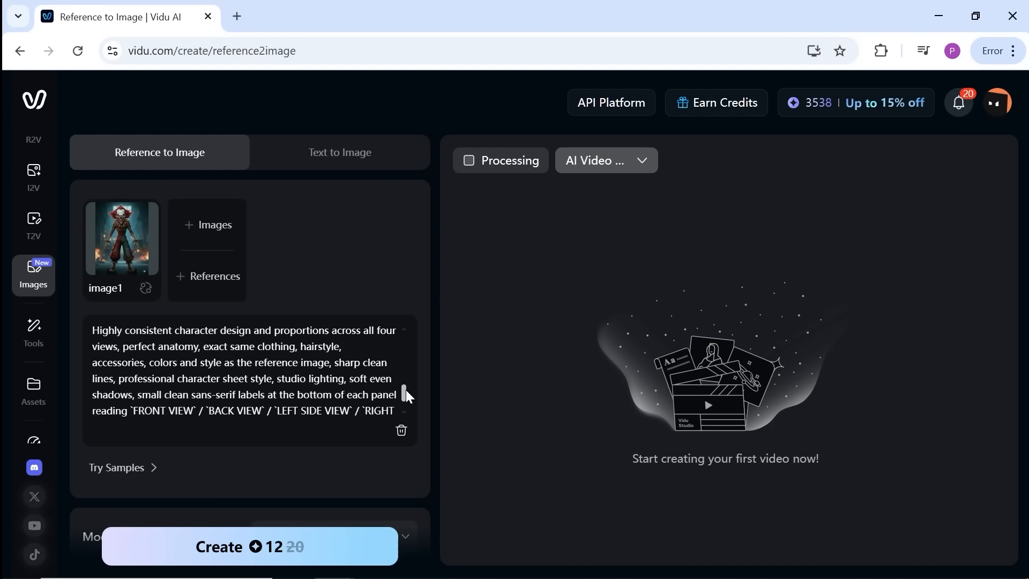
Set the model to Nano Banana Pro and the resolution to 2K for the clown's character sheet
{"action": "scroll", "coordinate": [429, 414], "scroll_direction": "down", "scroll_amount": 4}
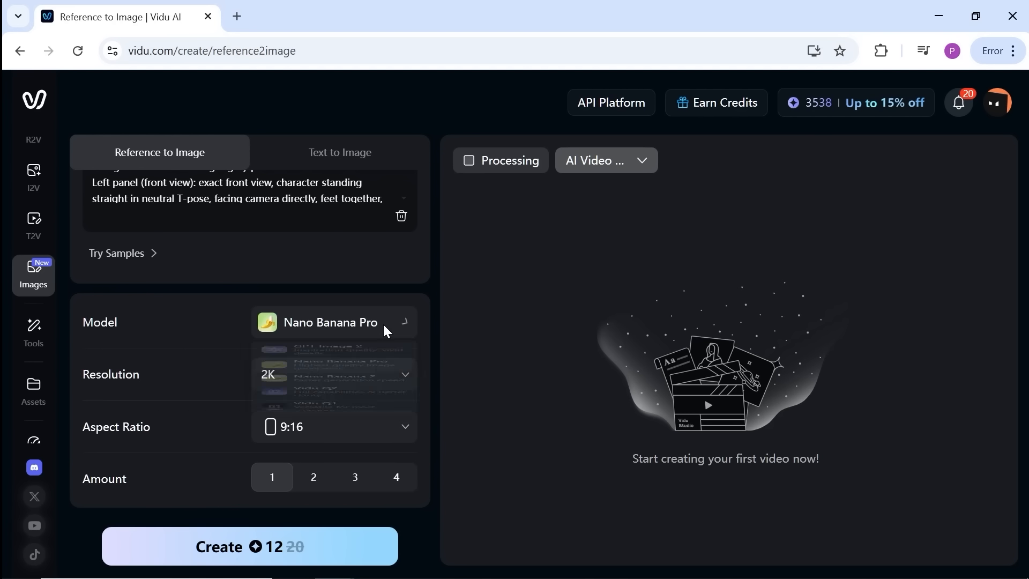
{"action": "left_click", "coordinate": [383, 322]}
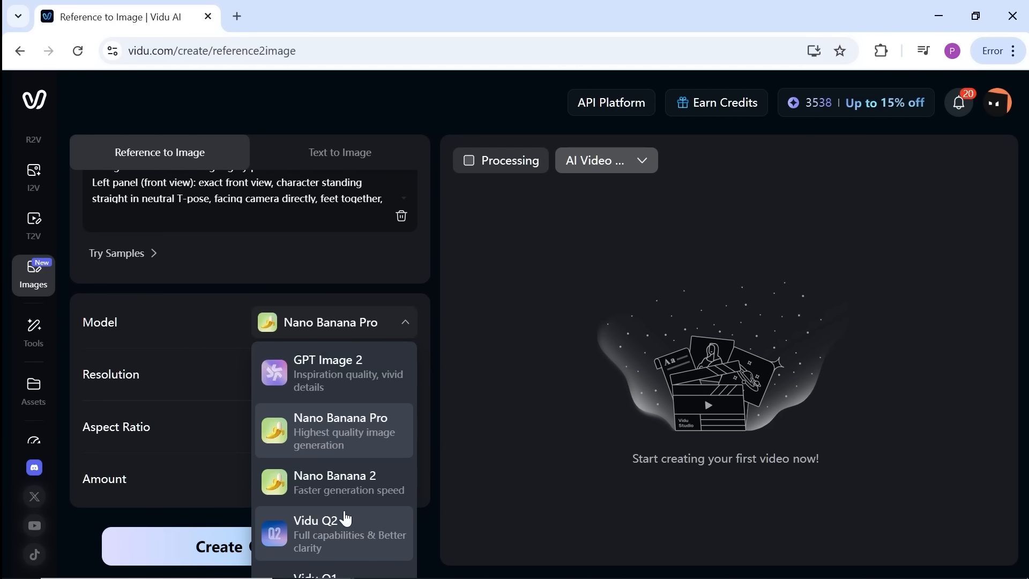
{"action": "left_click", "coordinate": [298, 421]}
{"action": "left_click", "coordinate": [281, 374]}
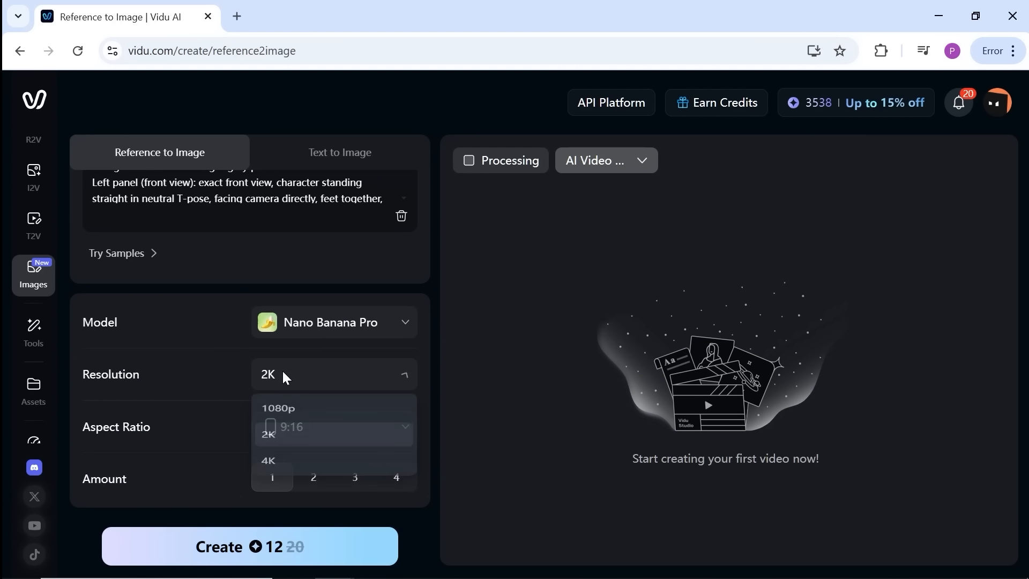
{"action": "left_click", "coordinate": [300, 450]}
Set the aspect ratio to 16:9, create the clown's character sheet, and review the red-haired girl's four-view model sheet details
{"action": "left_click", "coordinate": [307, 432]}
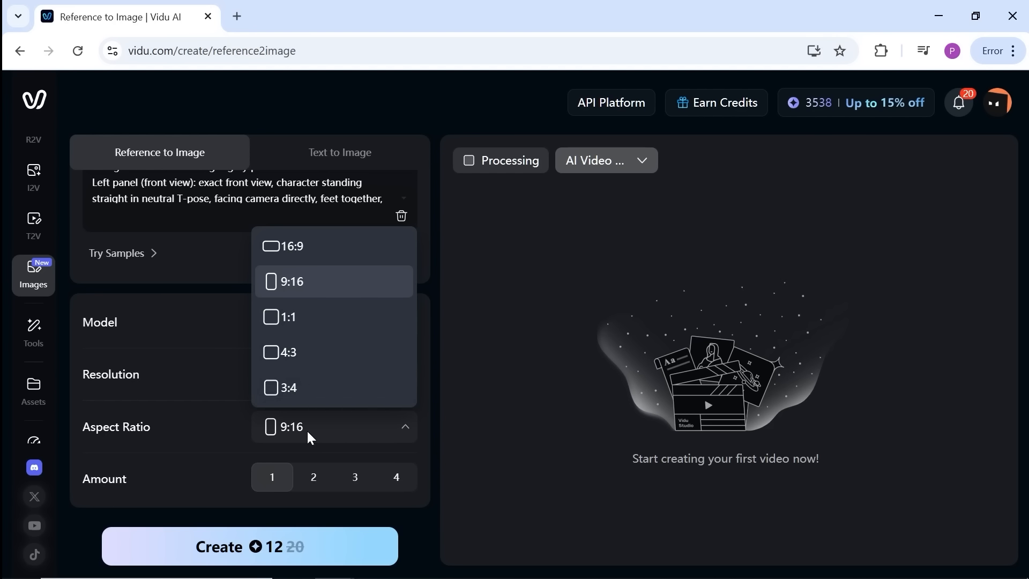
{"action": "left_click", "coordinate": [299, 246]}
{"action": "left_click", "coordinate": [323, 548]}
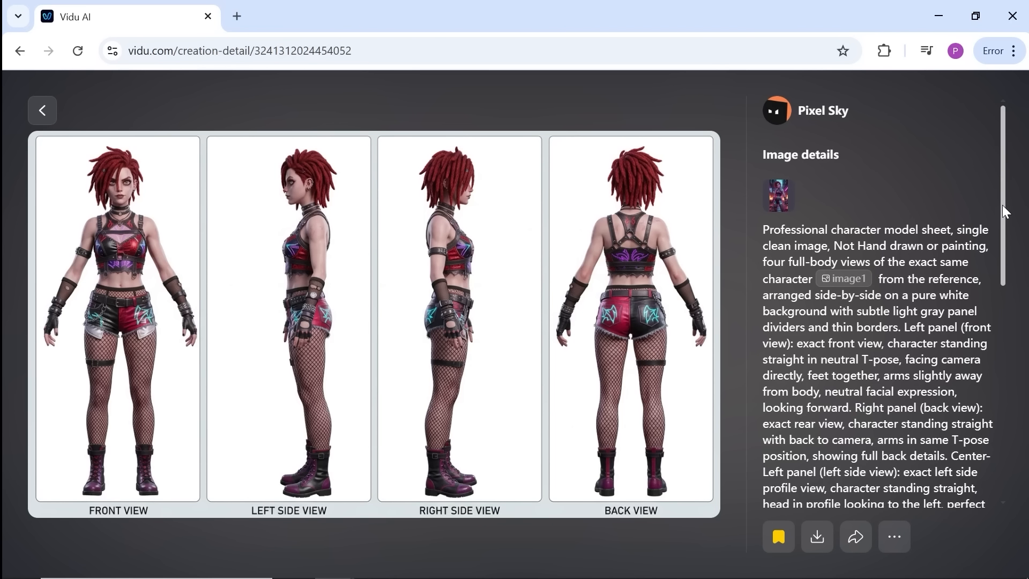
{"action": "left_click_drag", "start_coordinate": [1006, 212], "coordinate": [1025, 474]}
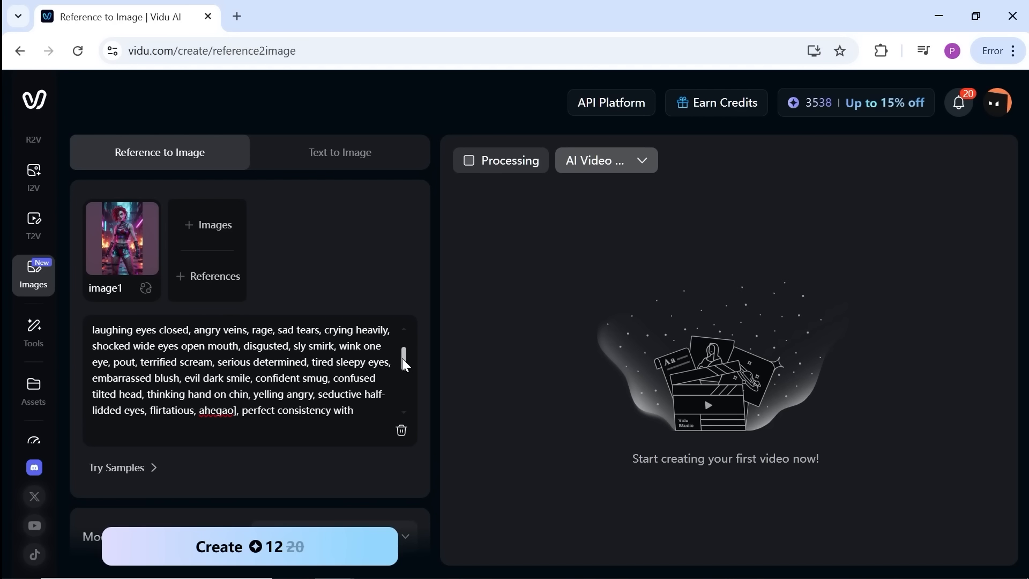
Generate the red-haired girl's facial expression sheet from her reference picture, and review the girl's and clown's expression sheet details
{"action": "left_click_drag", "start_coordinate": [402, 358], "coordinate": [403, 397]}
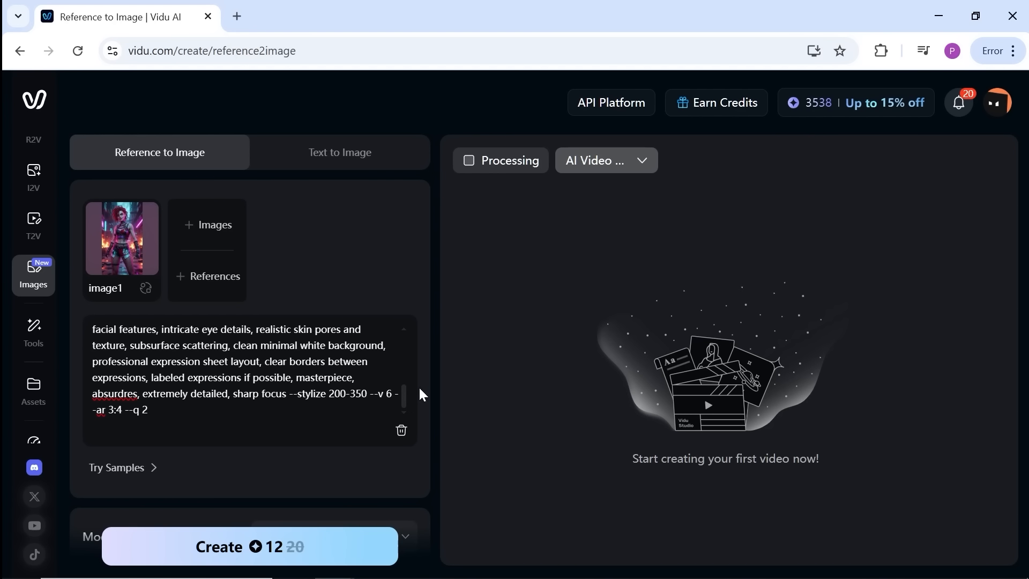
{"action": "scroll", "coordinate": [419, 390], "scroll_direction": "down", "scroll_amount": 4}
{"action": "left_click", "coordinate": [243, 552]}
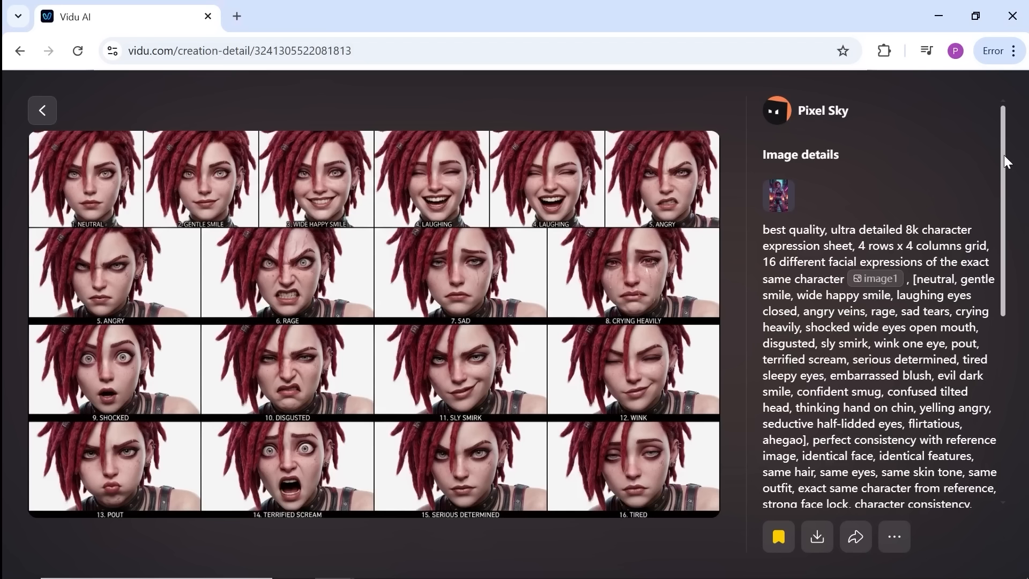
{"action": "left_click_drag", "start_coordinate": [1006, 161], "coordinate": [1005, 369]}
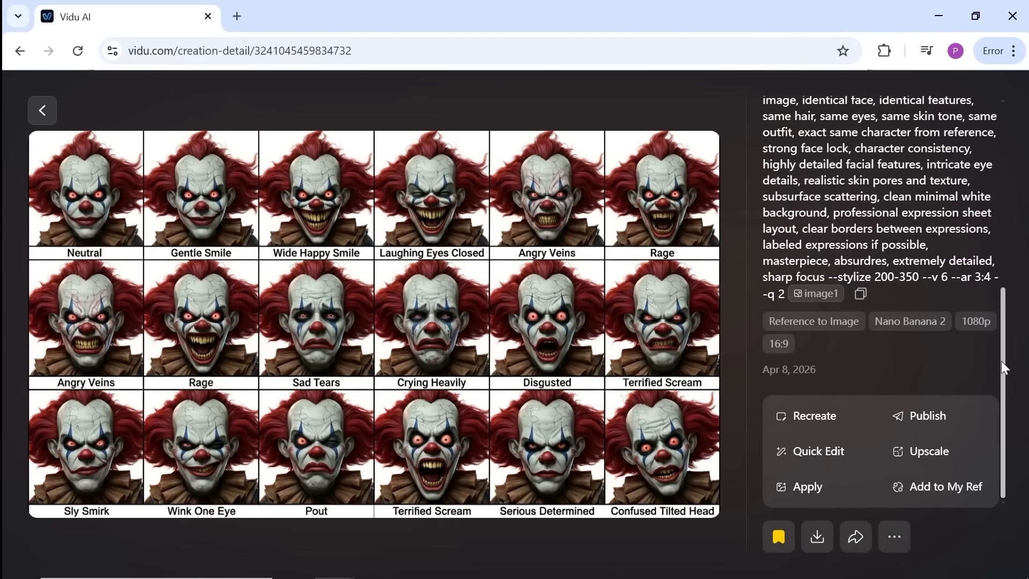
{"action": "left_click_drag", "start_coordinate": [1005, 368], "coordinate": [1011, 170]}
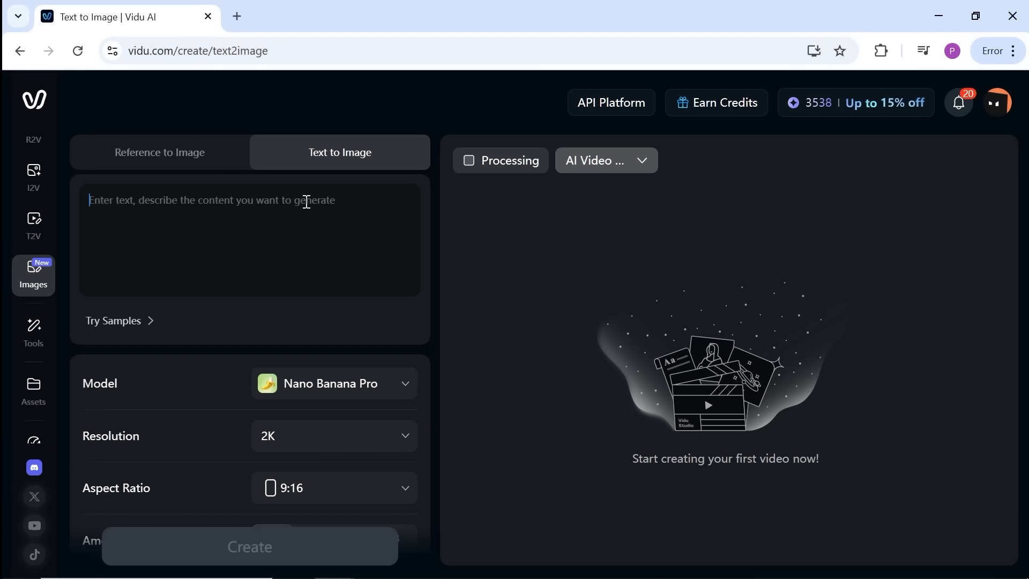
In Text to Image, generate a 16:9 picture from the pasted arcane-inspired industrial gothic hall prompt
{"action": "key", "text": "ctrl+v"}
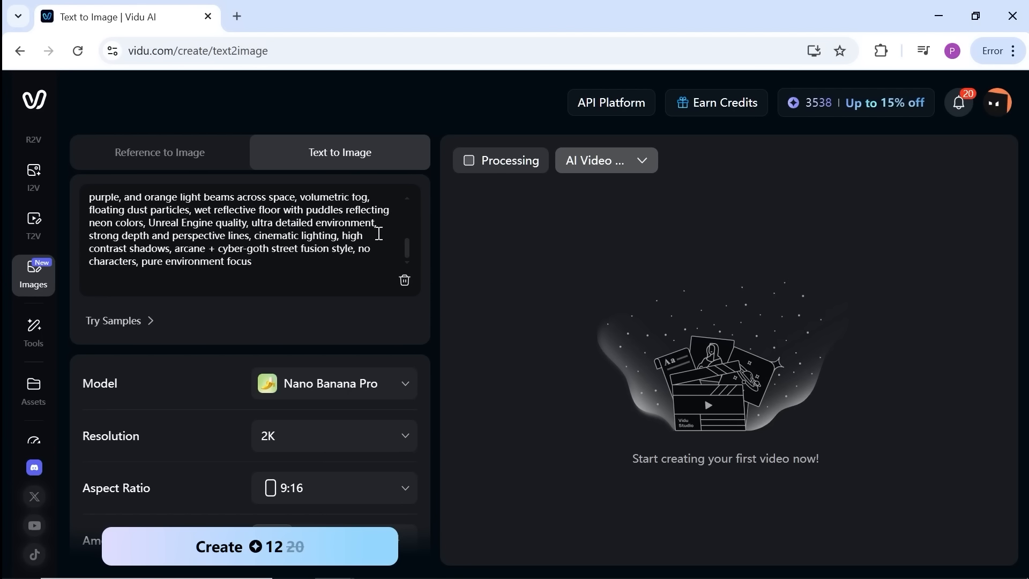
{"action": "mouse_move", "coordinate": [409, 260]}
{"action": "left_mouse_down"}
{"action": "mouse_move", "coordinate": [413, 202]}
{"action": "mouse_move", "coordinate": [416, 247]}
{"action": "left_mouse_up"}
{"action": "left_click", "coordinate": [347, 443]}
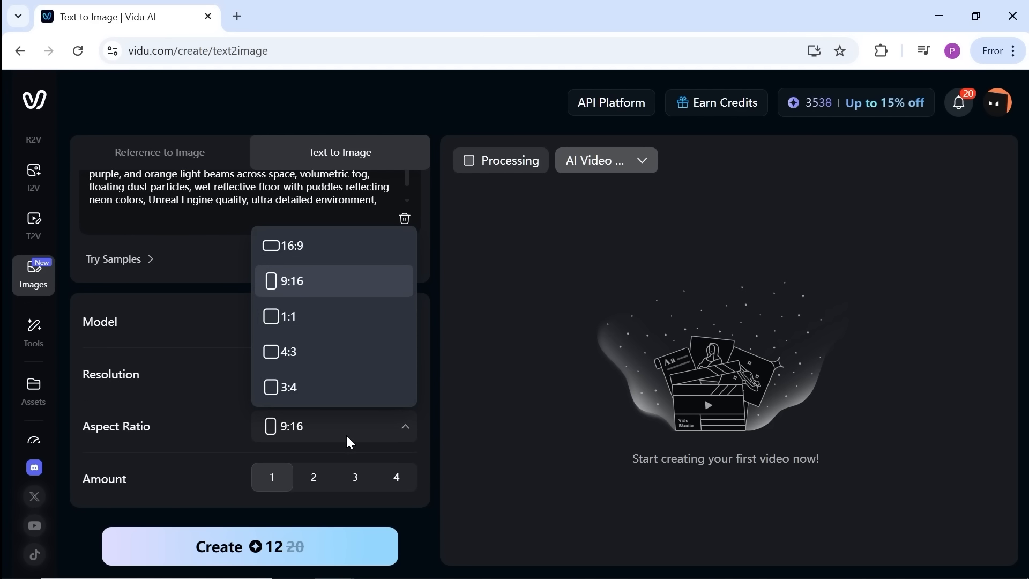
{"action": "left_click", "coordinate": [327, 257]}
{"action": "left_click", "coordinate": [338, 546]}
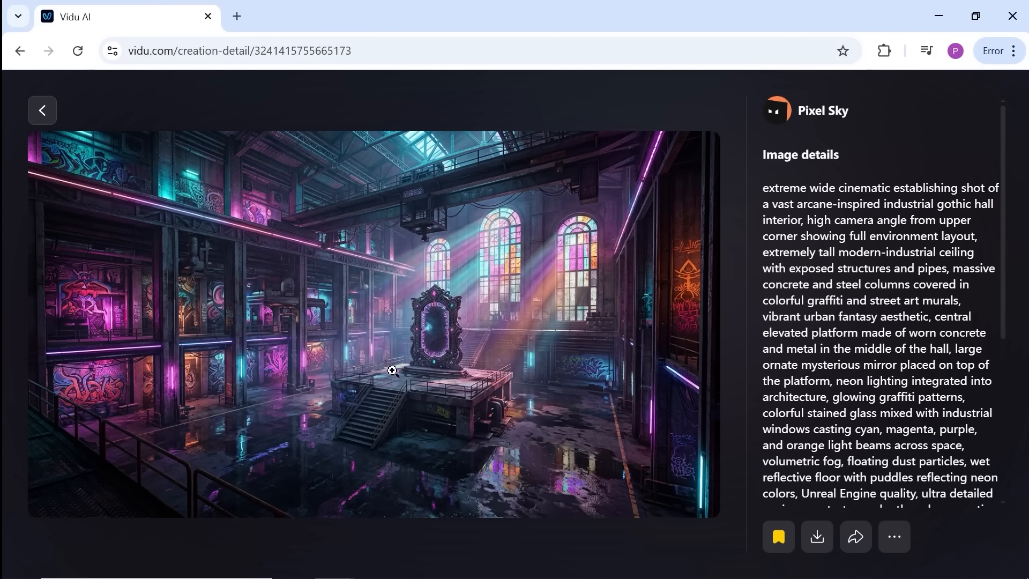
Enlarge the generated hall interior and the main entrance shot to inspect them closely
{"action": "left_click", "coordinate": [404, 370]}
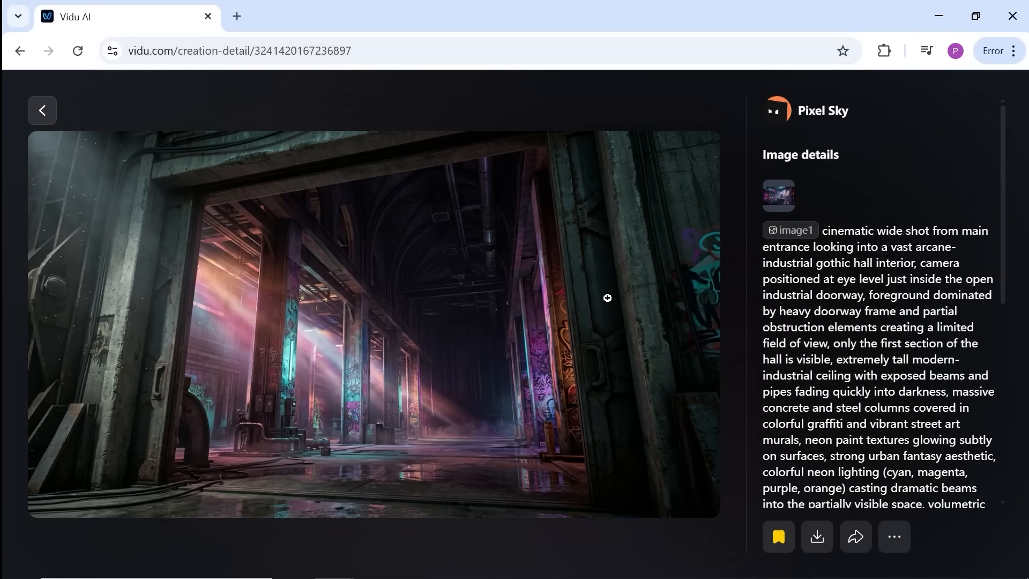
{"action": "left_click", "coordinate": [460, 433]}
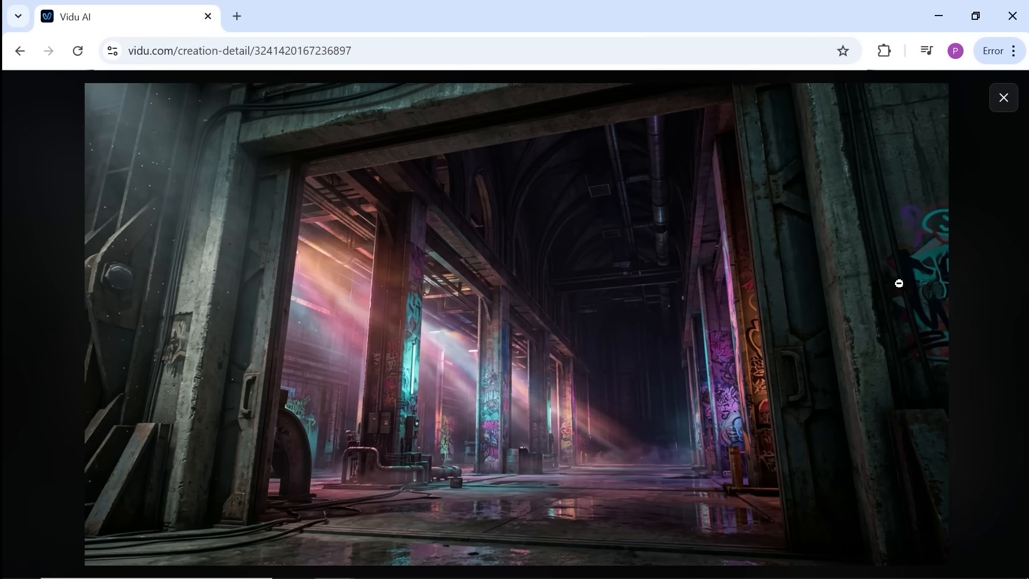
{"action": "left_click", "coordinate": [1003, 98]}
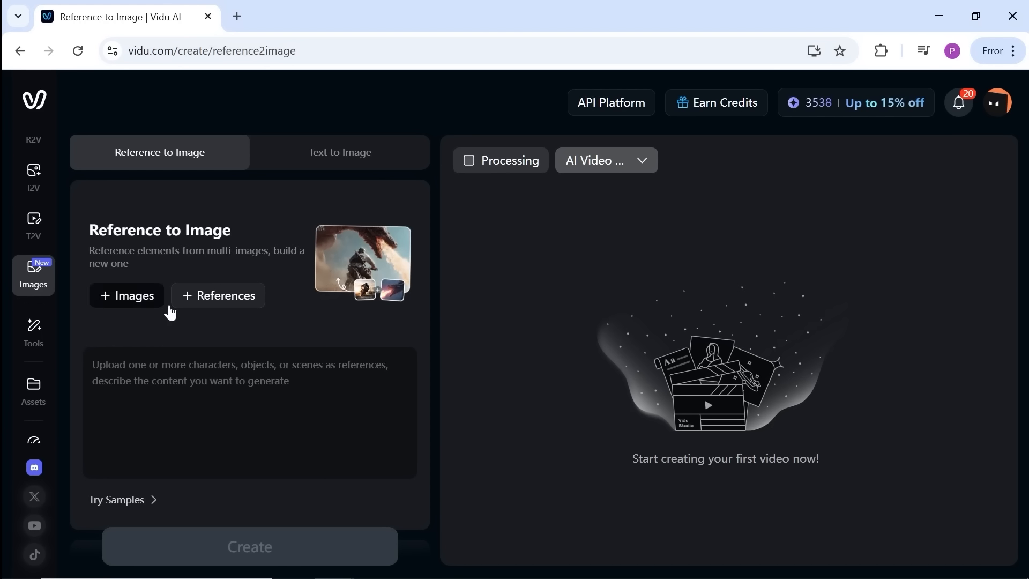
Look through the Static, Dynamic and Prompt reference types for creating a new reference
{"action": "left_click", "coordinate": [231, 309]}
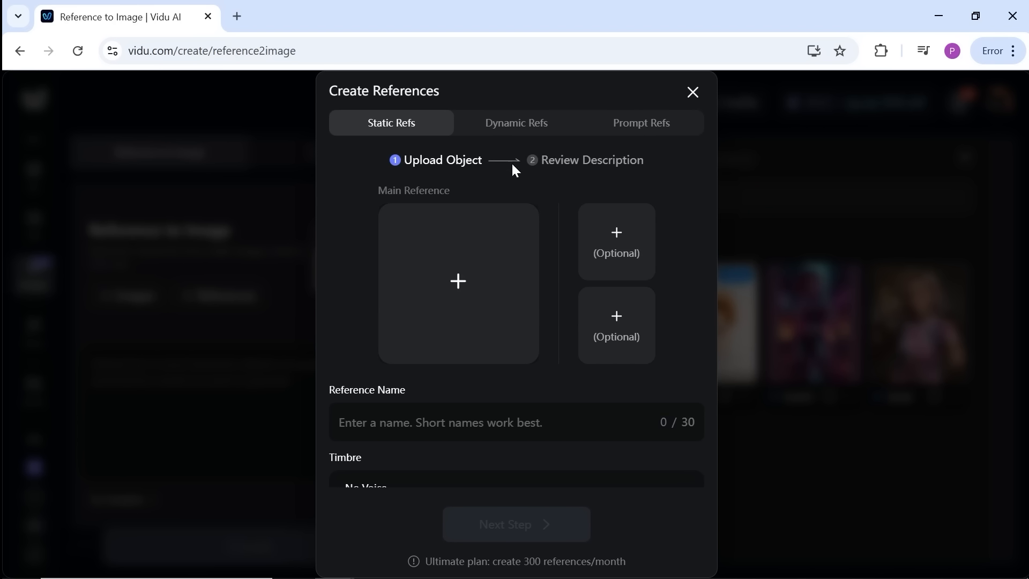
{"action": "left_click", "coordinate": [512, 134]}
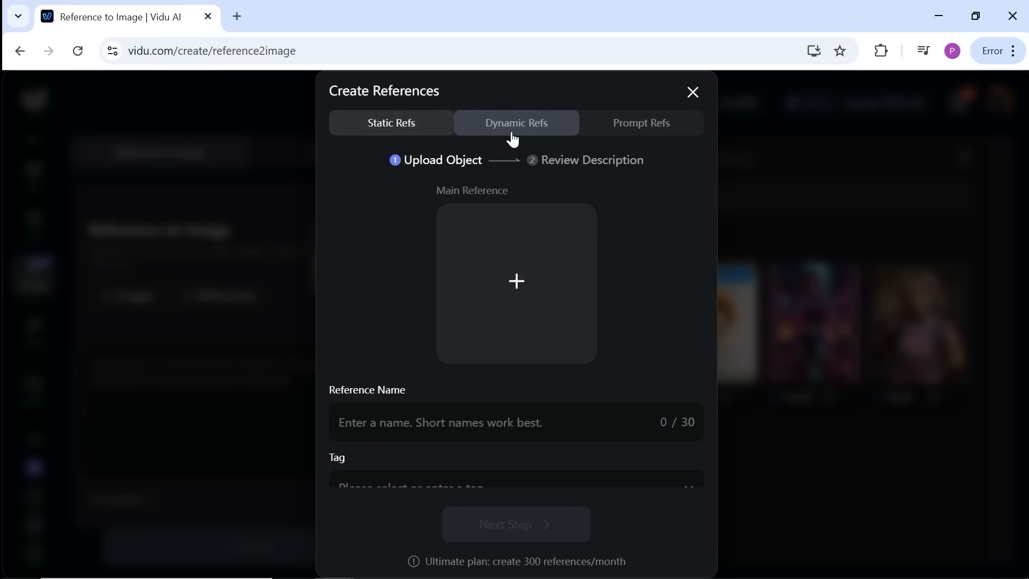
{"action": "left_click", "coordinate": [614, 132]}
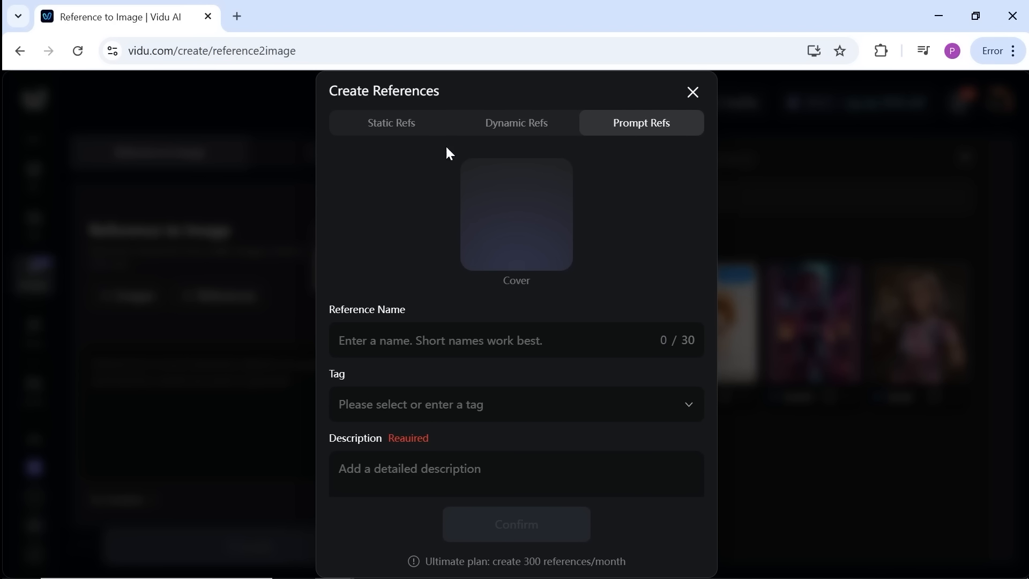
{"action": "left_click", "coordinate": [404, 131]}
Open the Scarlet reference for editing and bring up its timbre choices
{"action": "left_click", "coordinate": [846, 403]}
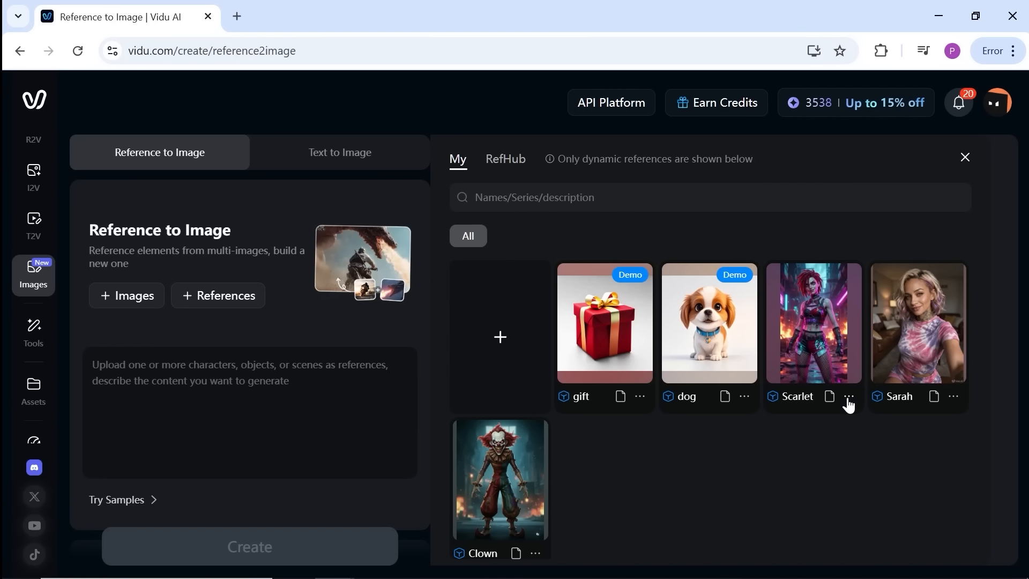
{"action": "left_click", "coordinate": [849, 404]}
{"action": "left_click", "coordinate": [827, 427]}
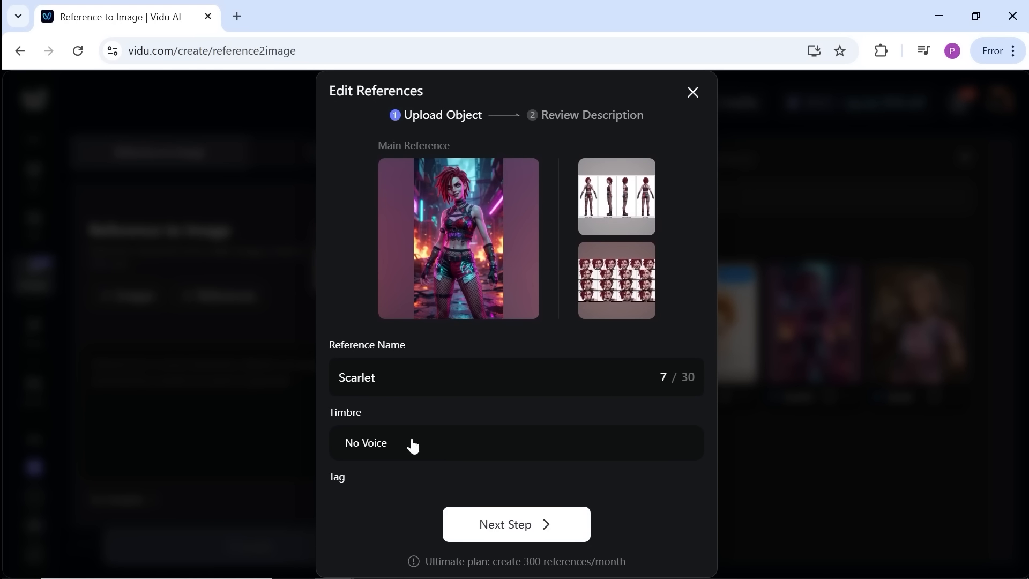
{"action": "scroll", "coordinate": [407, 439], "scroll_direction": "down", "scroll_amount": 1}
{"action": "left_click", "coordinate": [396, 421]}
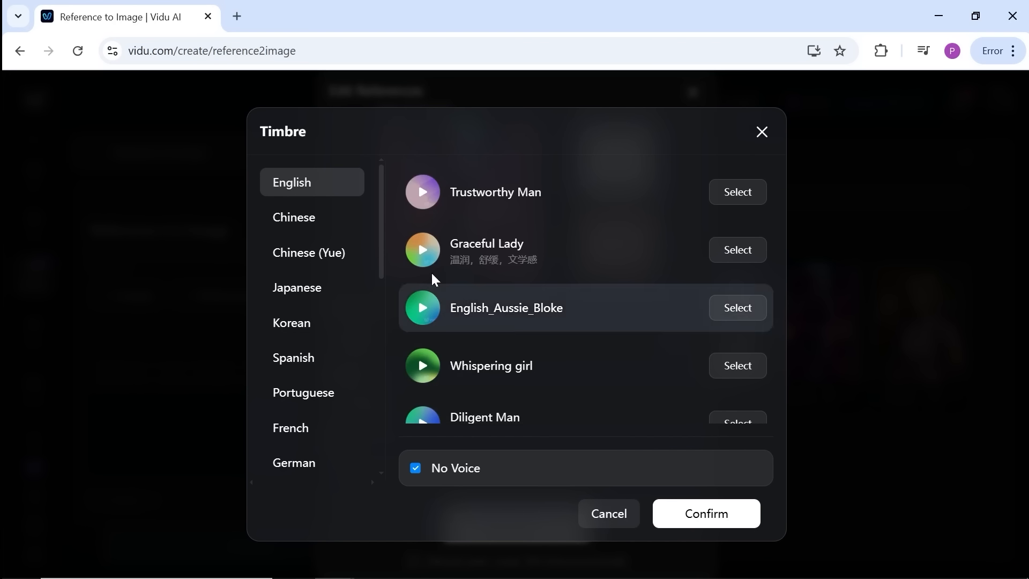
Preview the Trustworthy Man, Graceful Lady and English_Aussie_Bloke voices, and confirm the Scarlet reference with No Voice
{"action": "left_click", "coordinate": [423, 193]}
{"action": "left_click", "coordinate": [423, 250]}
{"action": "left_click", "coordinate": [423, 308]}
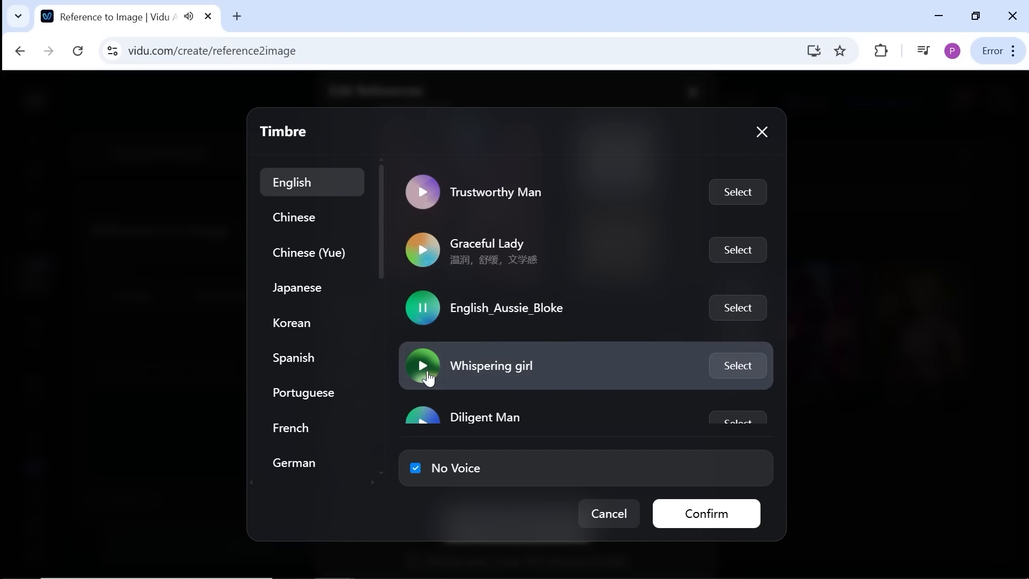
{"action": "left_click", "coordinate": [609, 514]}
{"action": "left_click", "coordinate": [520, 524]}
{"action": "left_click", "coordinate": [557, 526]}
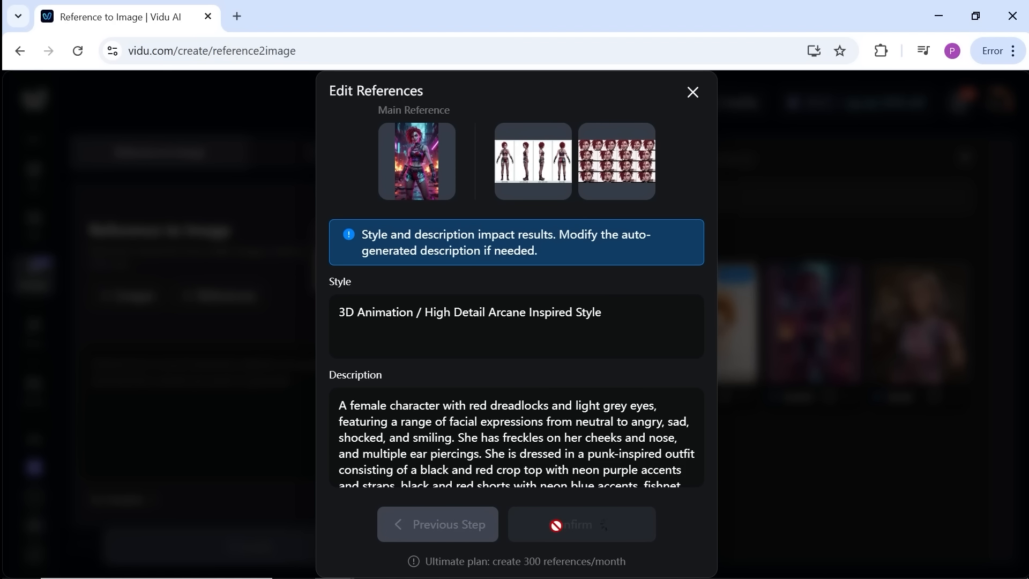
Preview the Mature Partner timbre on the Clown reference and confirm that reference's settings
{"action": "scroll", "coordinate": [612, 258], "scroll_direction": "down", "scroll_amount": 1}
{"action": "left_click", "coordinate": [688, 406]}
{"action": "left_click", "coordinate": [690, 407]}
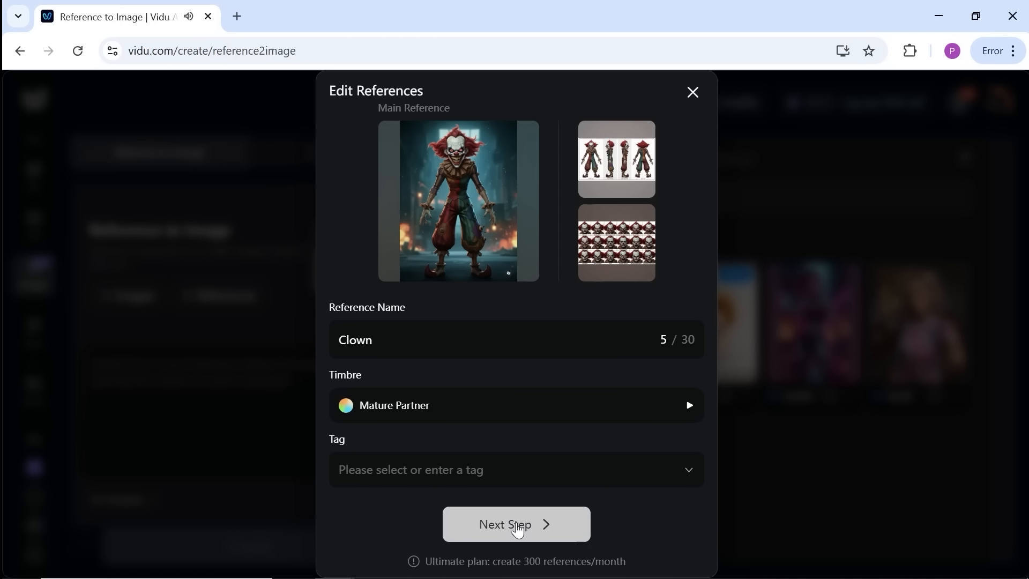
{"action": "left_click", "coordinate": [516, 525]}
{"action": "left_click", "coordinate": [579, 524]}
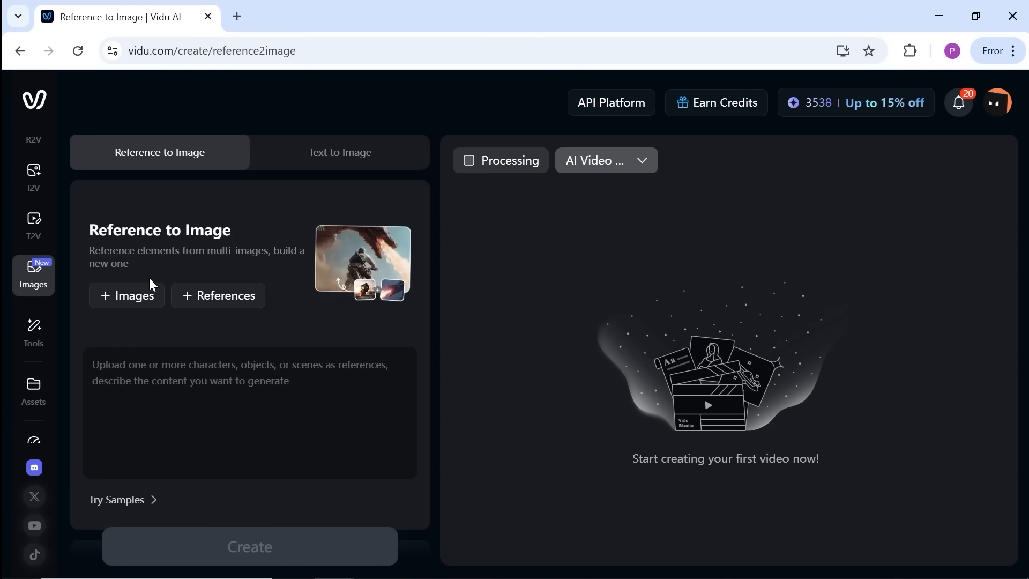
In Reference to Image, add the Scarlet reference and the hall picture, and paste the prompt of her walking through the hall
{"action": "left_click", "coordinate": [223, 302]}
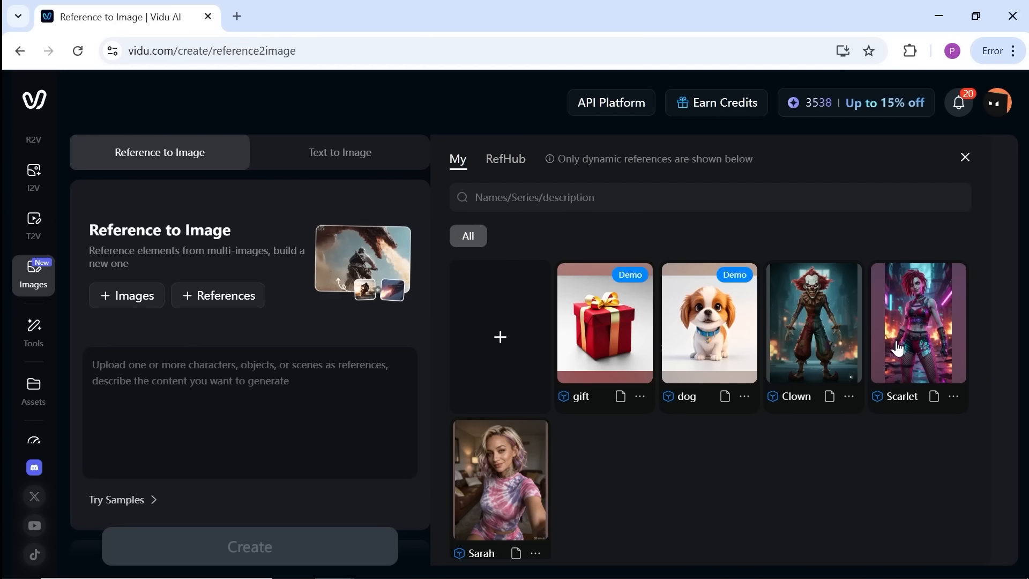
{"action": "left_click", "coordinate": [938, 351]}
{"action": "left_click", "coordinate": [291, 282]}
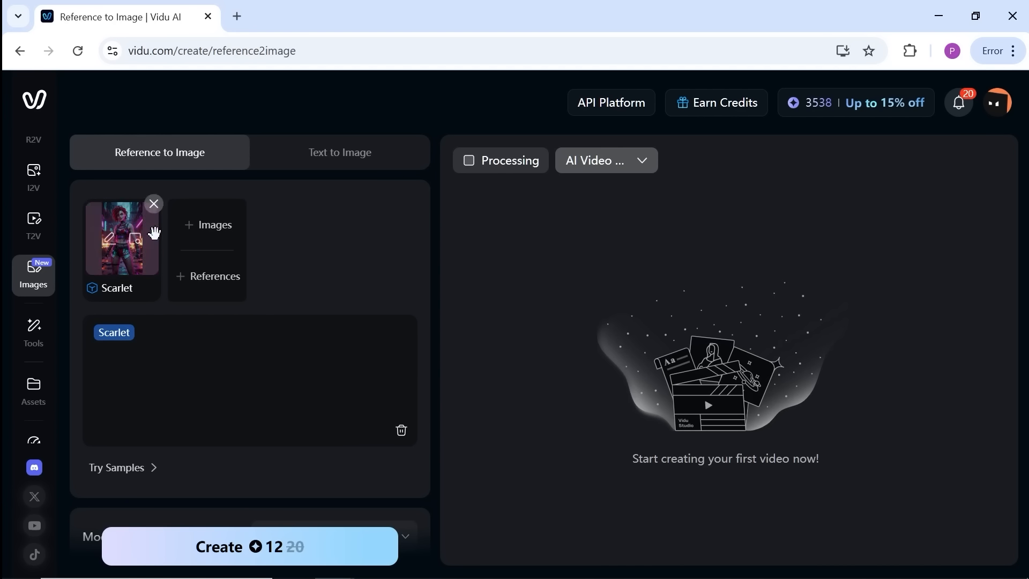
{"action": "left_click", "coordinate": [209, 226]}
{"action": "key", "text": "ctrl+v"}
{"action": "scroll", "coordinate": [405, 373], "scroll_direction": "up", "scroll_amount": 5}
{"action": "scroll", "coordinate": [419, 338], "scroll_direction": "down", "scroll_amount": 6}
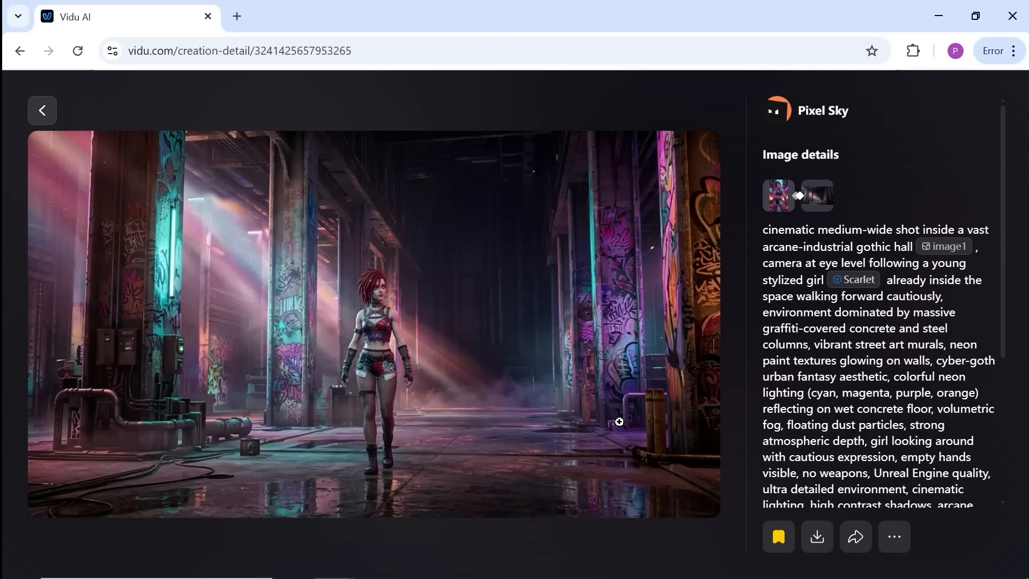
Examine the generated Scarlet and Clown scene images, including the mirror and fight shots, with their references and prompts
{"action": "left_click", "coordinate": [619, 421]}
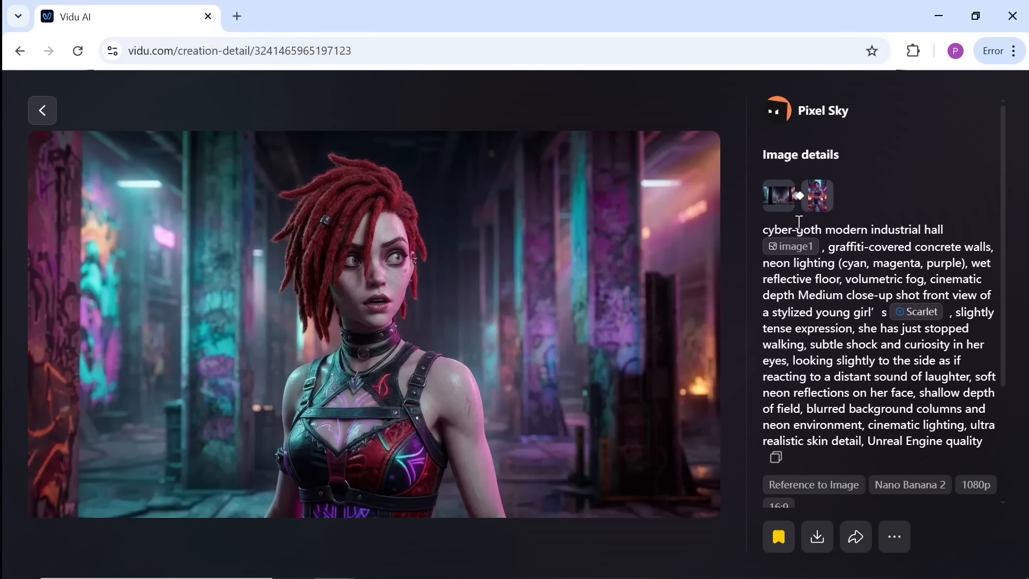
{"action": "mouse_move", "coordinate": [780, 208]}
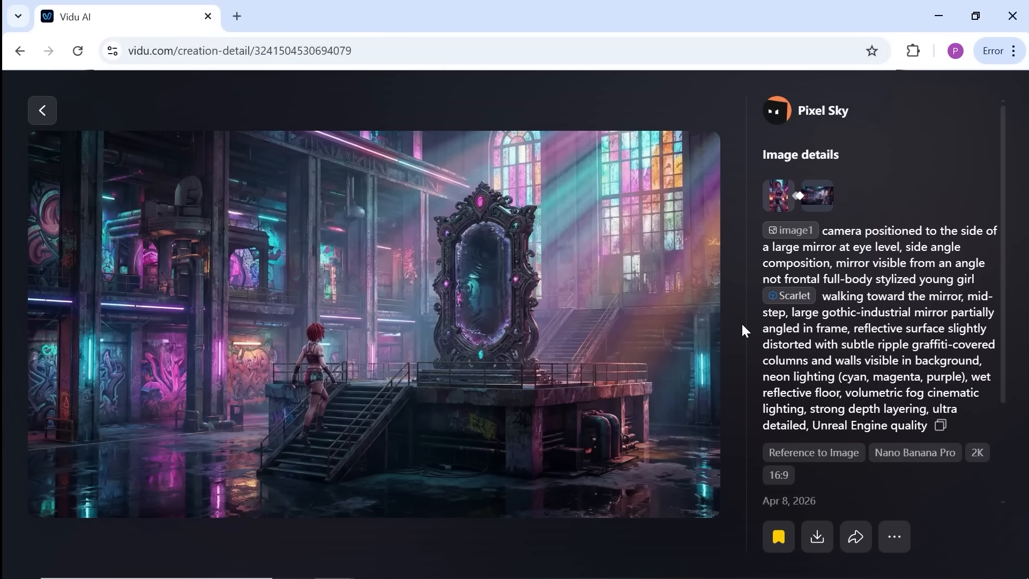
{"action": "mouse_move", "coordinate": [789, 201]}
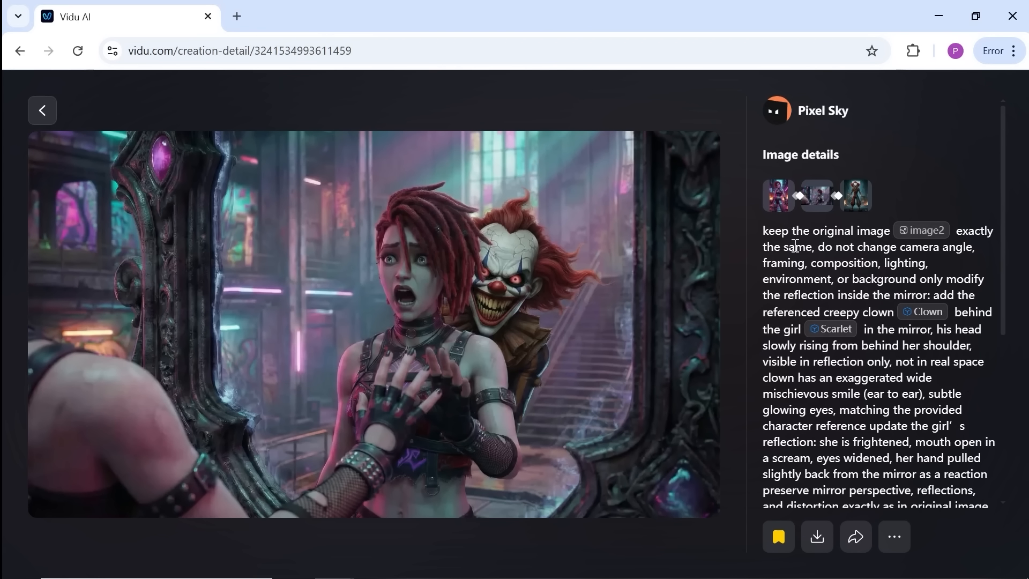
{"action": "mouse_move", "coordinate": [792, 199]}
{"action": "scroll", "coordinate": [437, 366], "scroll_direction": "down", "scroll_amount": 1}
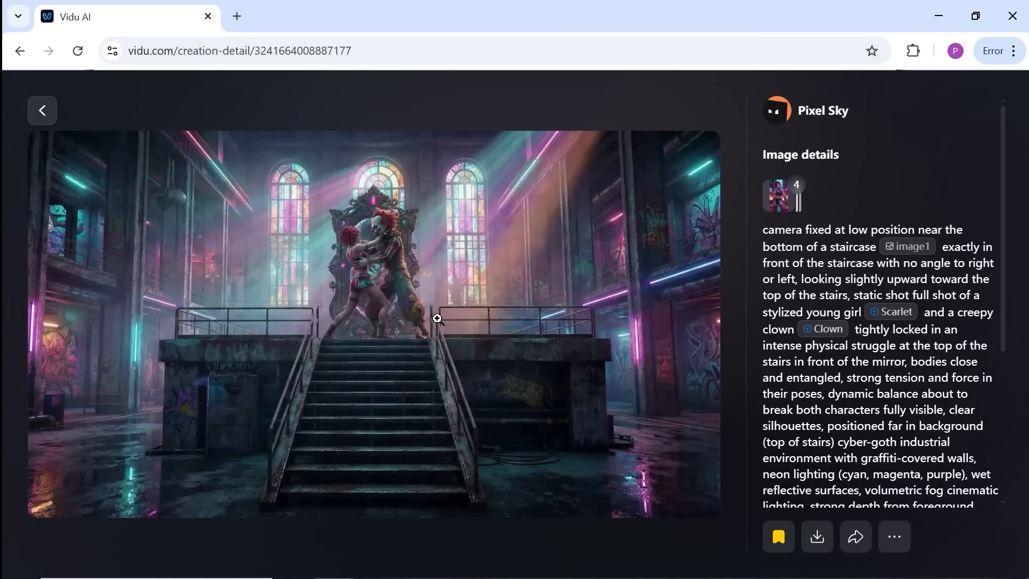
{"action": "scroll", "coordinate": [784, 418], "scroll_direction": "down", "scroll_amount": 1}
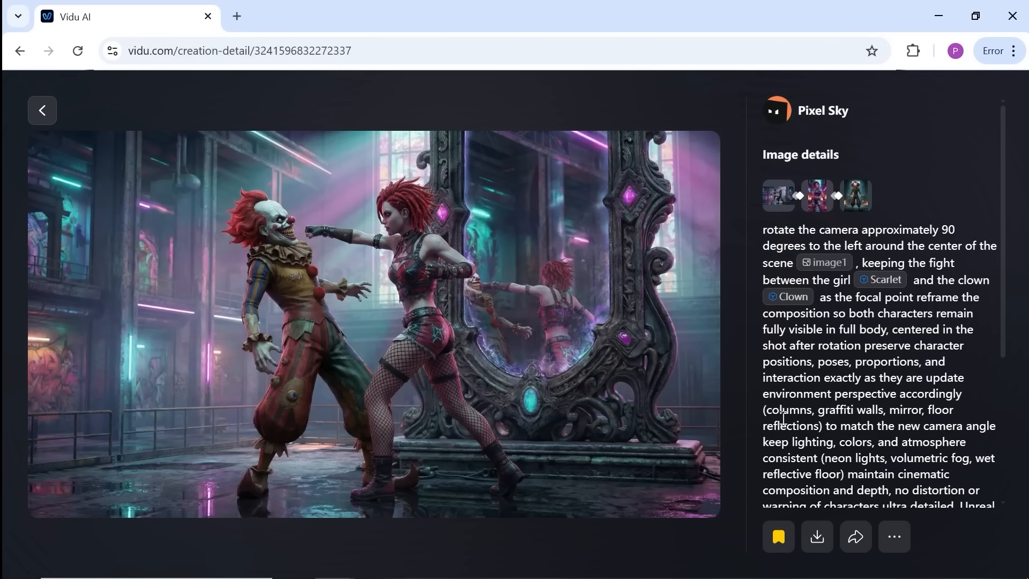
{"action": "left_click", "coordinate": [580, 408]}
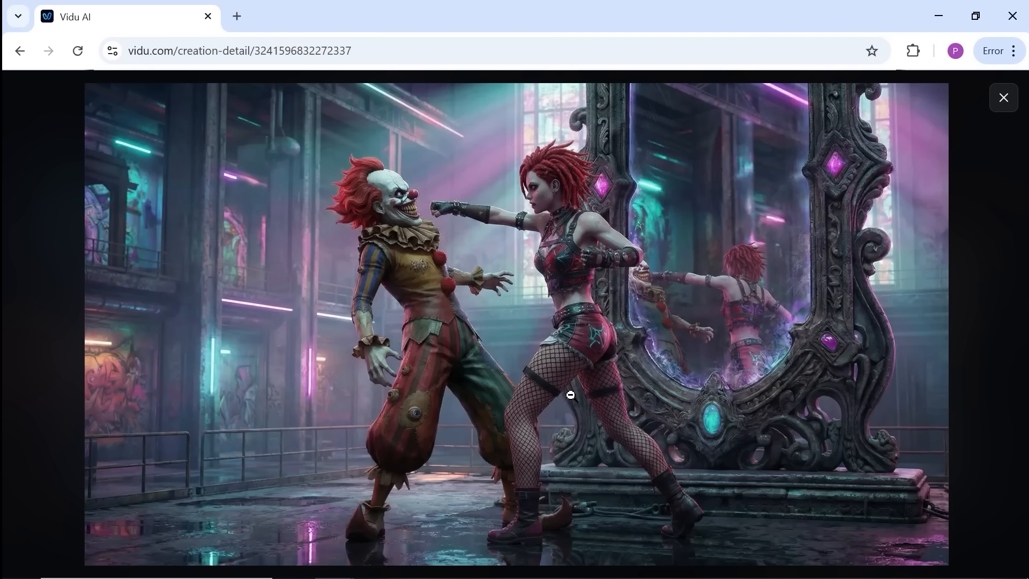
Examine the ground struggle and over-the-shoulder Clown images together with their source image and Scarlet and Clown references
{"action": "scroll", "coordinate": [307, 257], "scroll_direction": "down", "scroll_amount": 1}
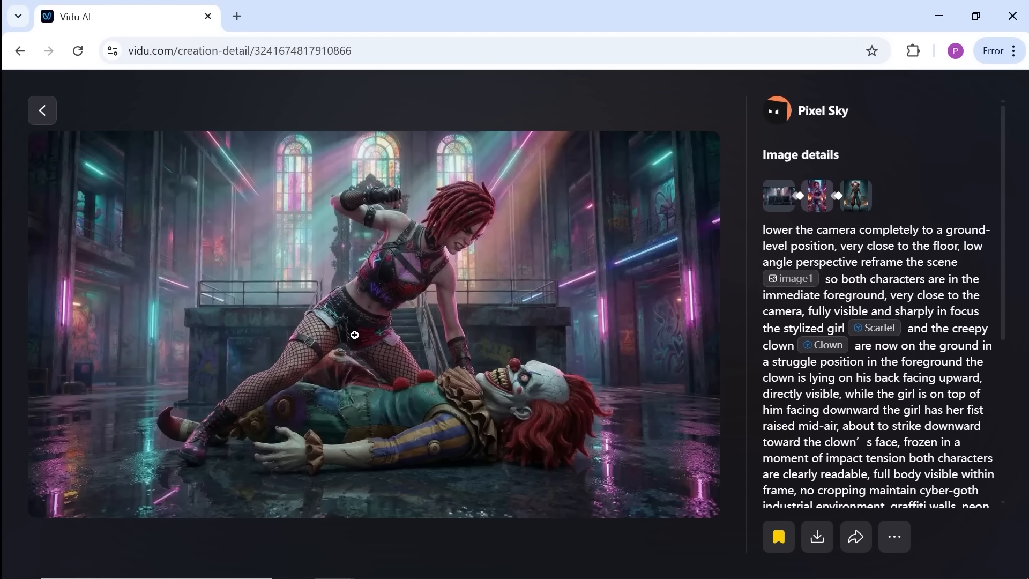
{"action": "mouse_move", "coordinate": [822, 207]}
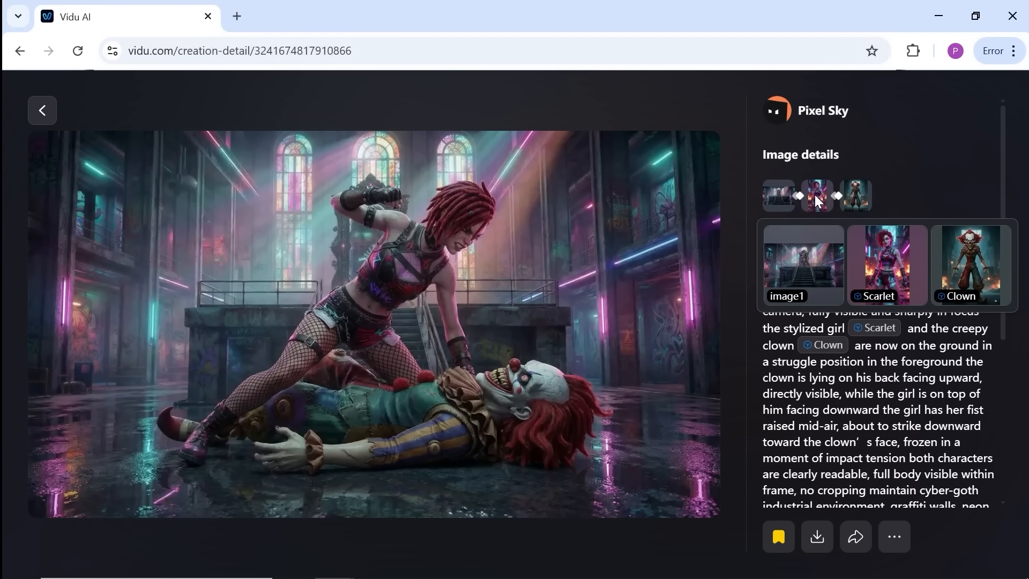
{"action": "scroll", "coordinate": [462, 354], "scroll_direction": "down", "scroll_amount": 1}
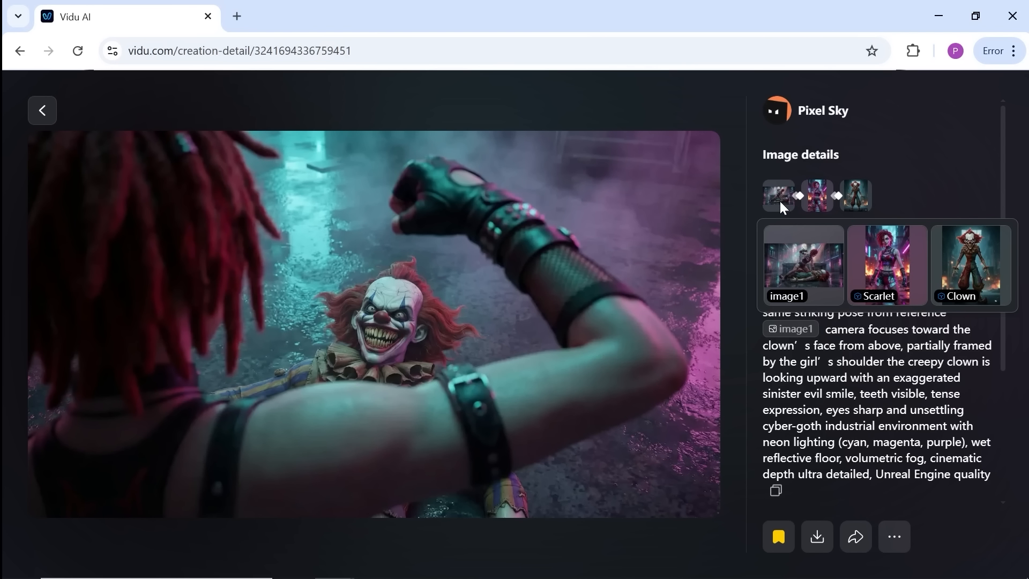
{"action": "left_click", "coordinate": [792, 265]}
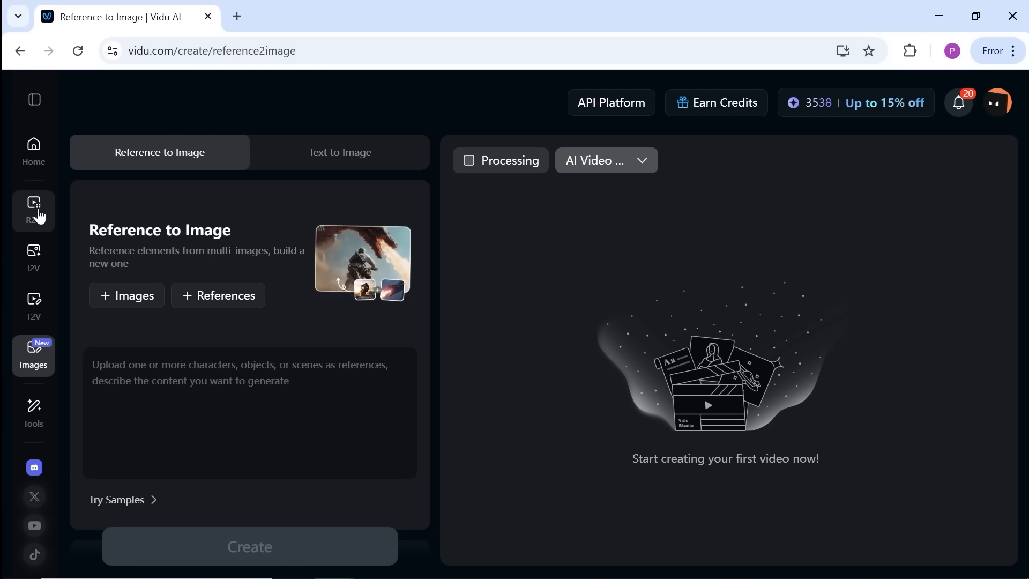
In Text to Video, try the maximum duration of 16 seconds with the Vidu Q3 model
{"action": "left_click", "coordinate": [34, 209]}
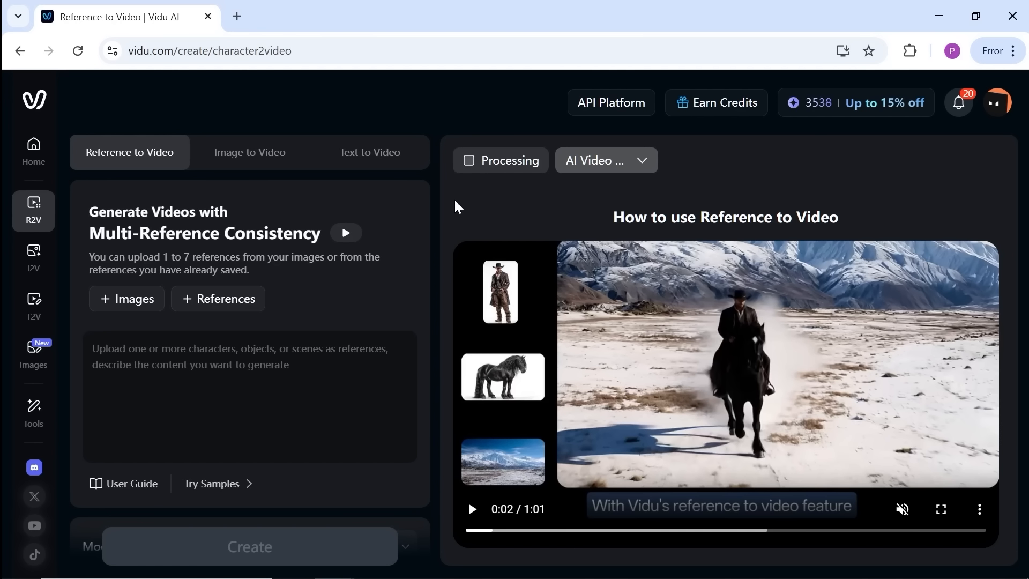
{"action": "left_click", "coordinate": [365, 155]}
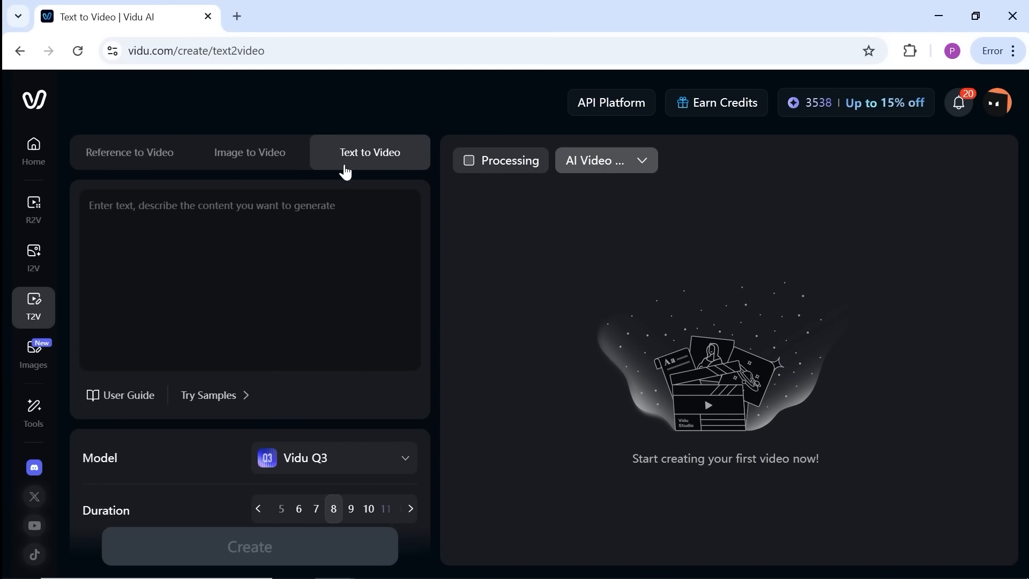
{"action": "scroll", "coordinate": [416, 404], "scroll_direction": "down", "scroll_amount": 3}
{"action": "left_click", "coordinate": [387, 349]}
{"action": "left_click", "coordinate": [394, 354]}
{"action": "left_click", "coordinate": [395, 351]}
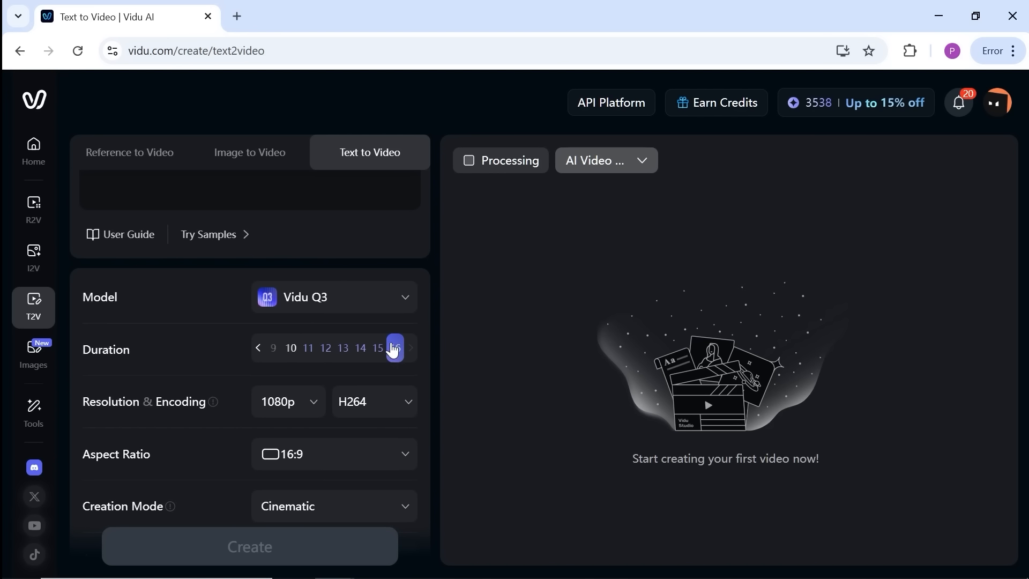
Examine the Reference to Video mode, reading how many references it accepts and which Vidu models it offers
{"action": "scroll", "coordinate": [257, 258], "scroll_direction": "up", "scroll_amount": 3}
{"action": "left_click", "coordinate": [137, 155]}
{"action": "left_click_drag", "start_coordinate": [88, 258], "coordinate": [255, 274]}
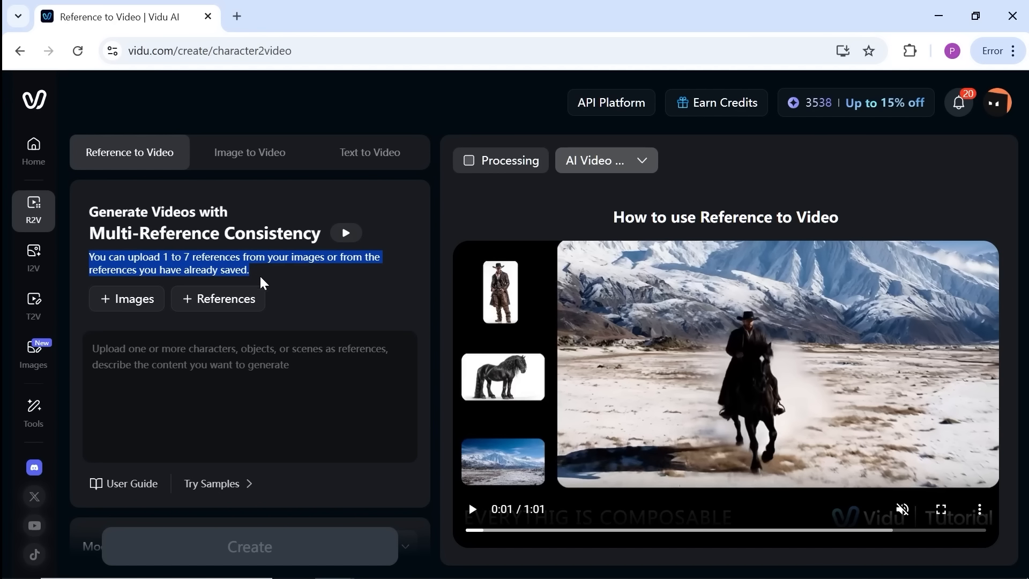
{"action": "left_click", "coordinate": [300, 370]}
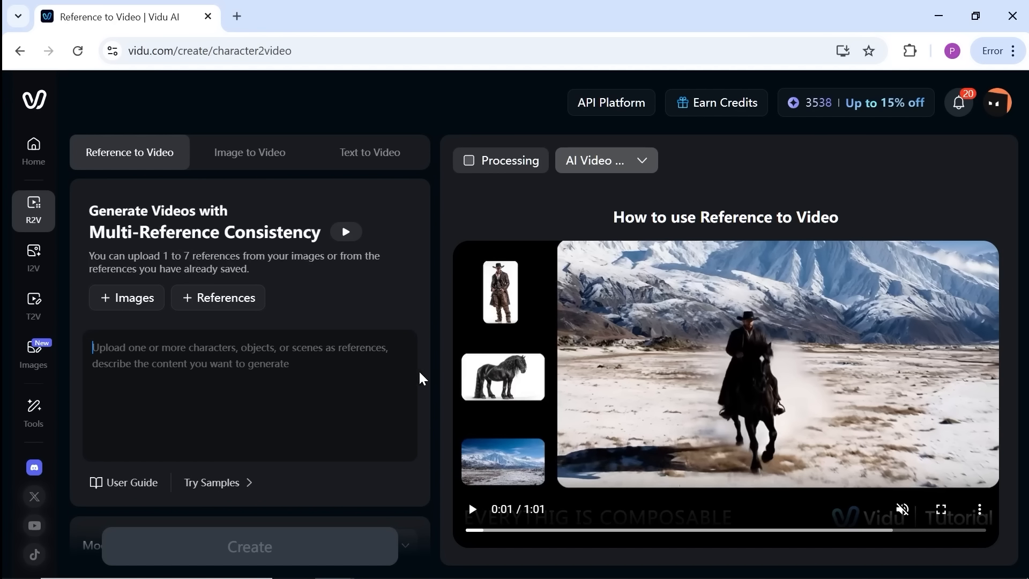
{"action": "scroll", "coordinate": [424, 372], "scroll_direction": "down", "scroll_amount": 5}
{"action": "left_click", "coordinate": [358, 235]}
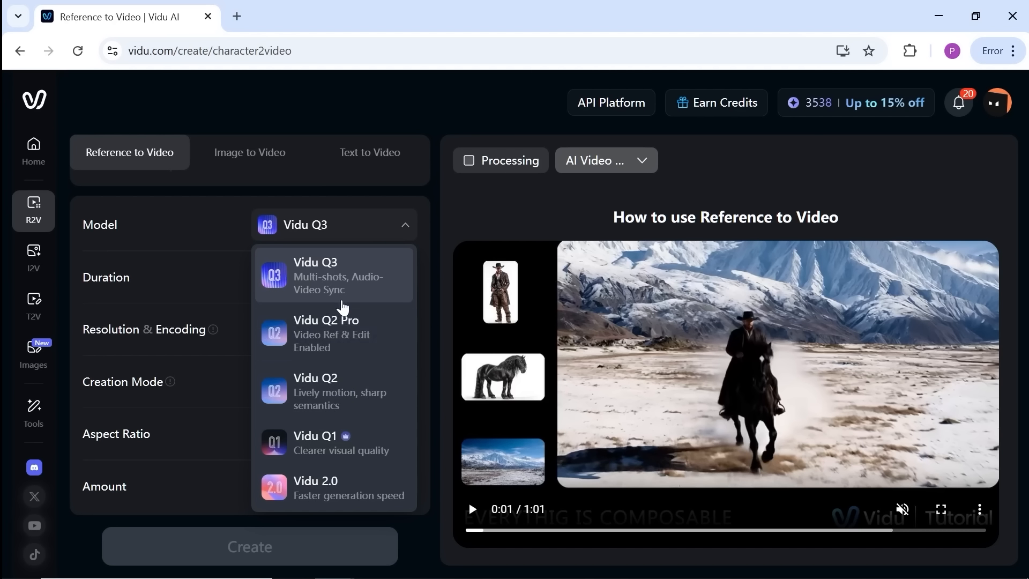
{"action": "scroll", "coordinate": [230, 239], "scroll_direction": "up", "scroll_amount": 6}
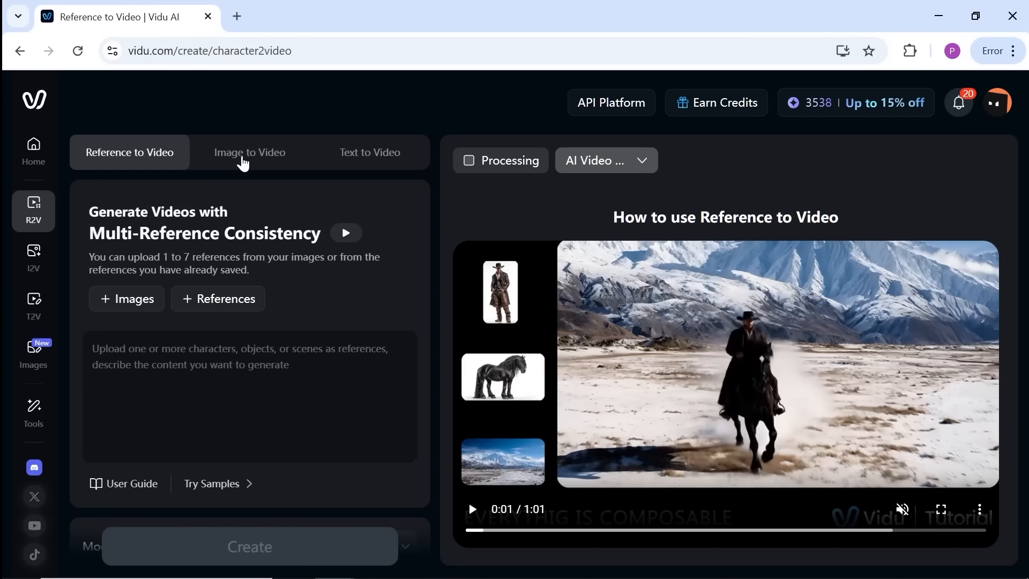
In Image to Video, use the hall picture as the first frame and paste the Arcane-inspired prompt of the girl walking slowly
{"action": "left_click", "coordinate": [243, 161]}
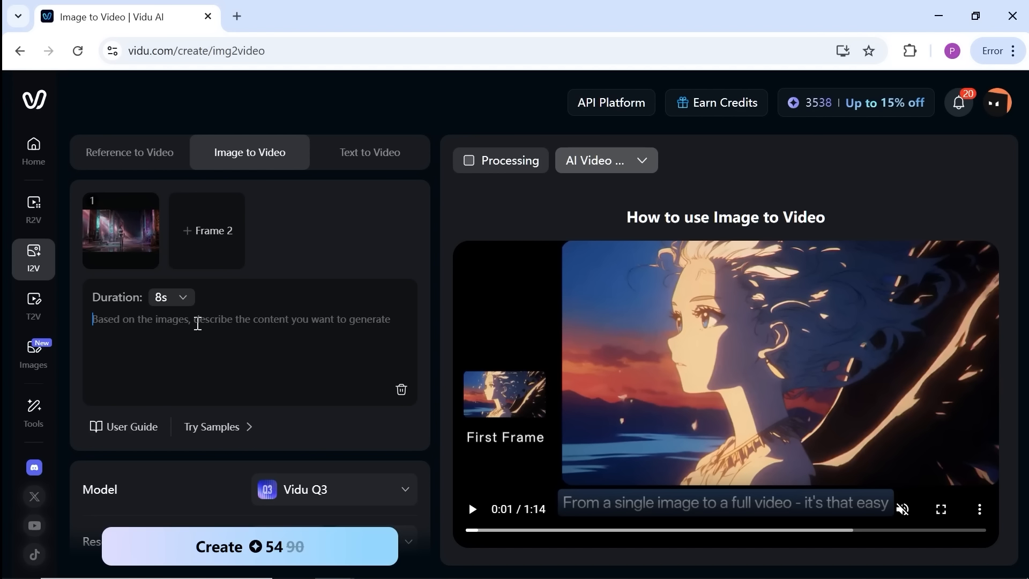
{"action": "key", "text": "ctrl+v"}
{"action": "left_click_drag", "start_coordinate": [404, 361], "coordinate": [404, 321]}
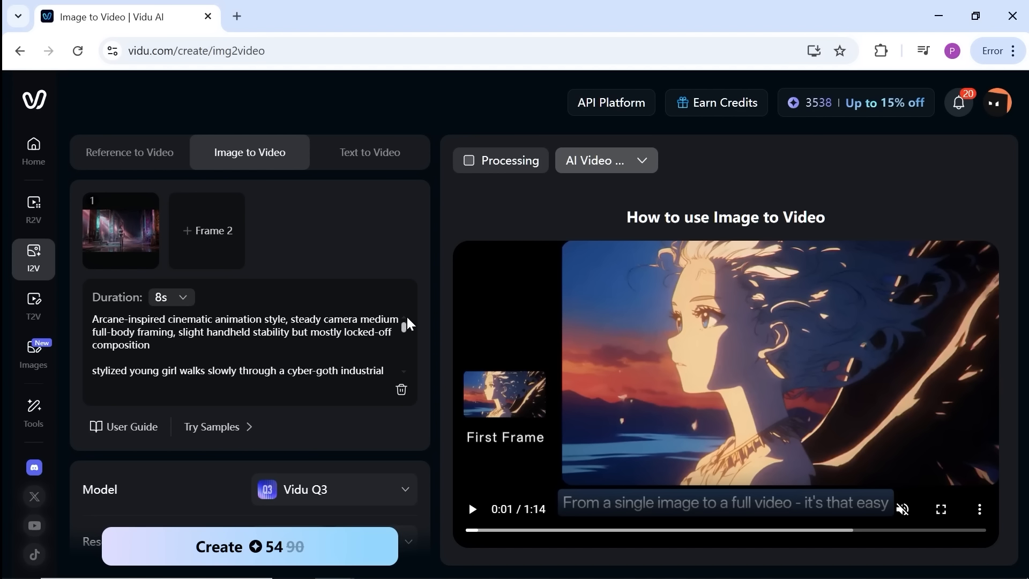
Set the walking clip's duration to 5 seconds and choose its video encoding
{"action": "left_click", "coordinate": [183, 297]}
{"action": "left_click", "coordinate": [281, 327]}
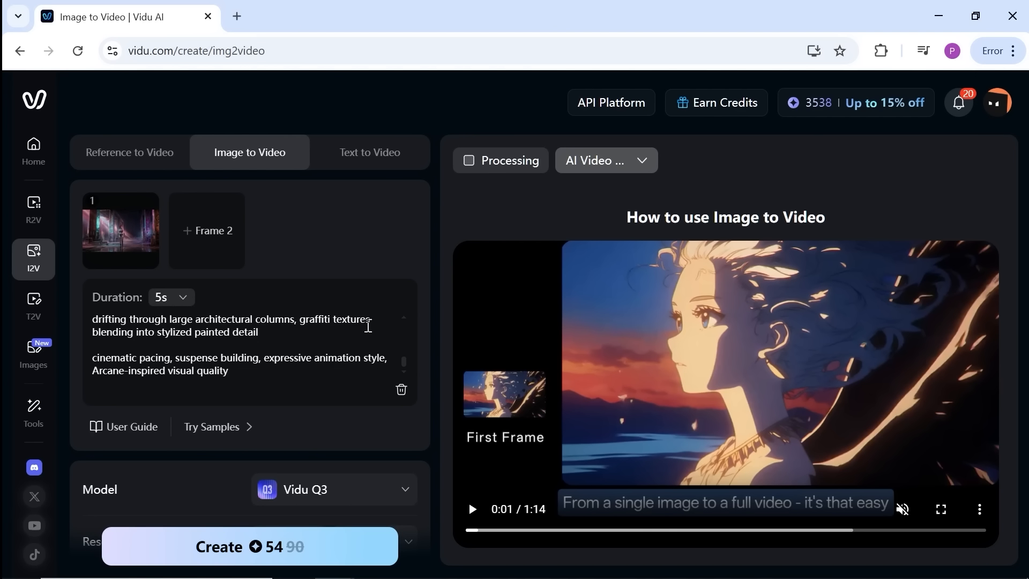
{"action": "scroll", "coordinate": [423, 355], "scroll_direction": "down", "scroll_amount": 3}
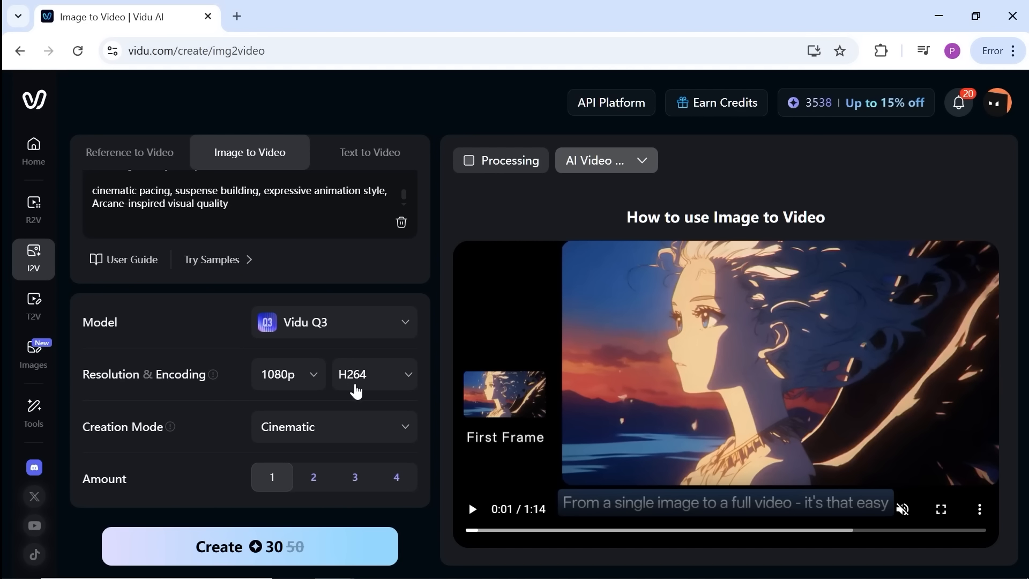
{"action": "left_click", "coordinate": [356, 391]}
{"action": "left_click", "coordinate": [369, 449]}
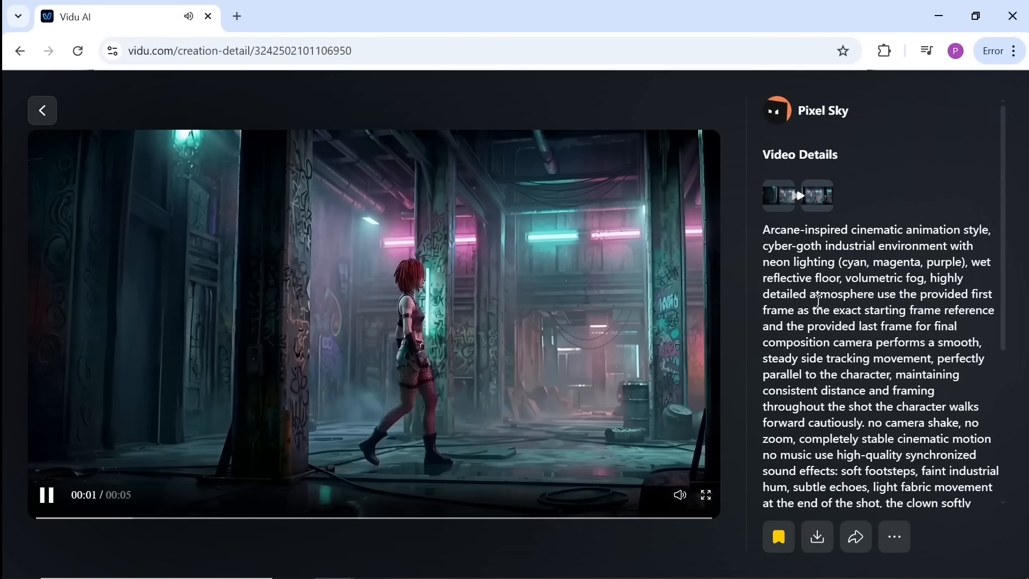
Review the generated side-tracking walk and mirror clips with their first and last frames and prompts
{"action": "mouse_move", "coordinate": [785, 201]}
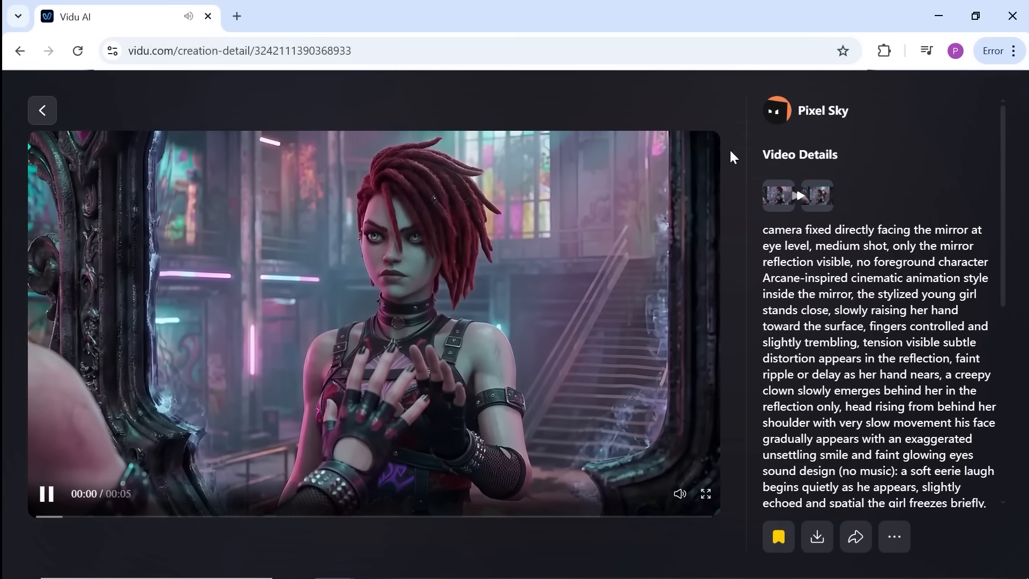
{"action": "mouse_move", "coordinate": [792, 196]}
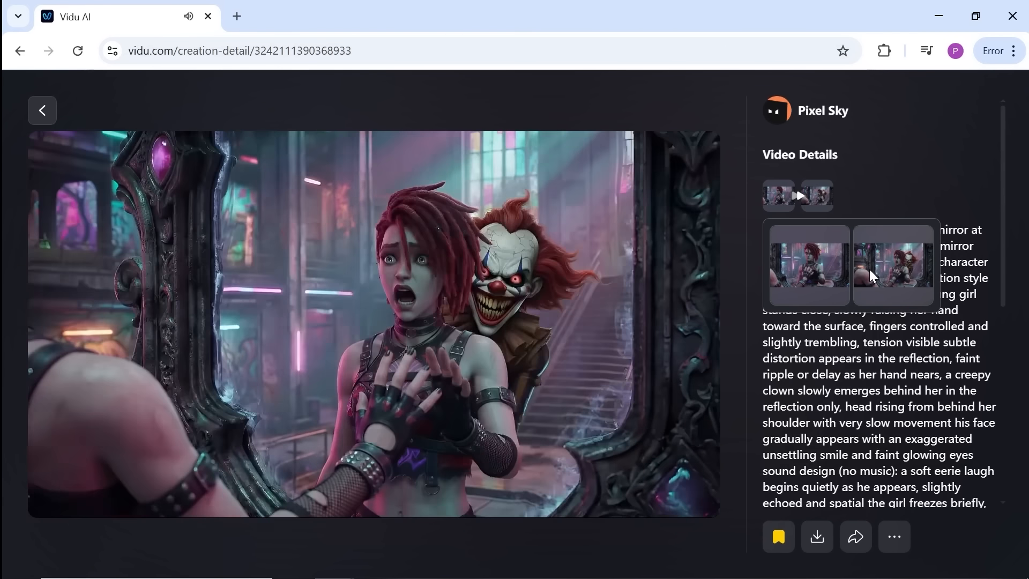
{"action": "key", "text": "alt+Left"}
{"action": "scroll", "coordinate": [536, 429], "scroll_direction": "up", "scroll_amount": 8}
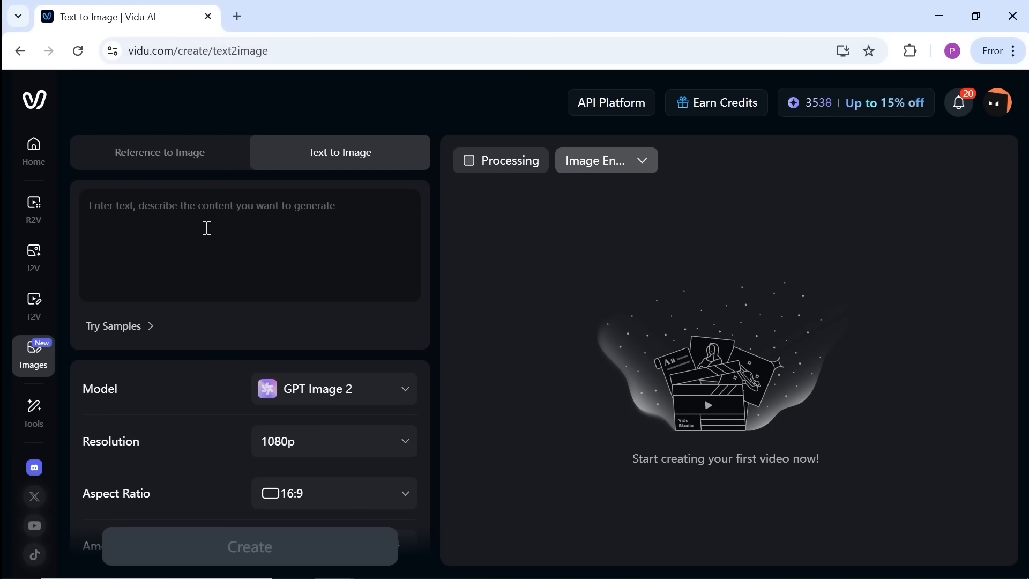
Generate the surreal cyber-goth bedroom image from its pasted Text to Image prompt, using Nano Banana Pro at 2K in 16:9
{"action": "key", "text": "ctrl+v"}
{"action": "left_click_drag", "start_coordinate": [408, 255], "coordinate": [377, 299]}
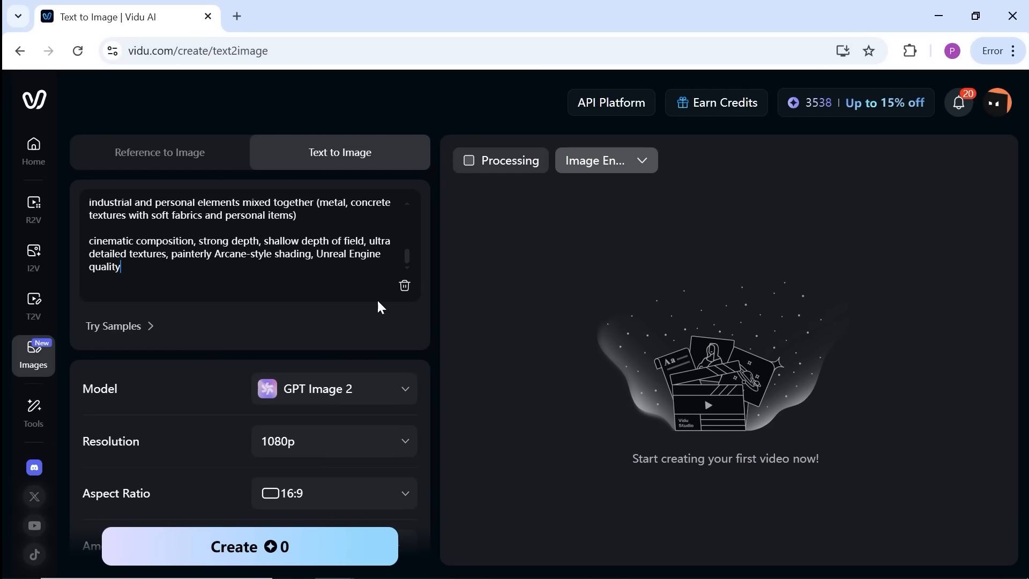
{"action": "left_click", "coordinate": [283, 385]}
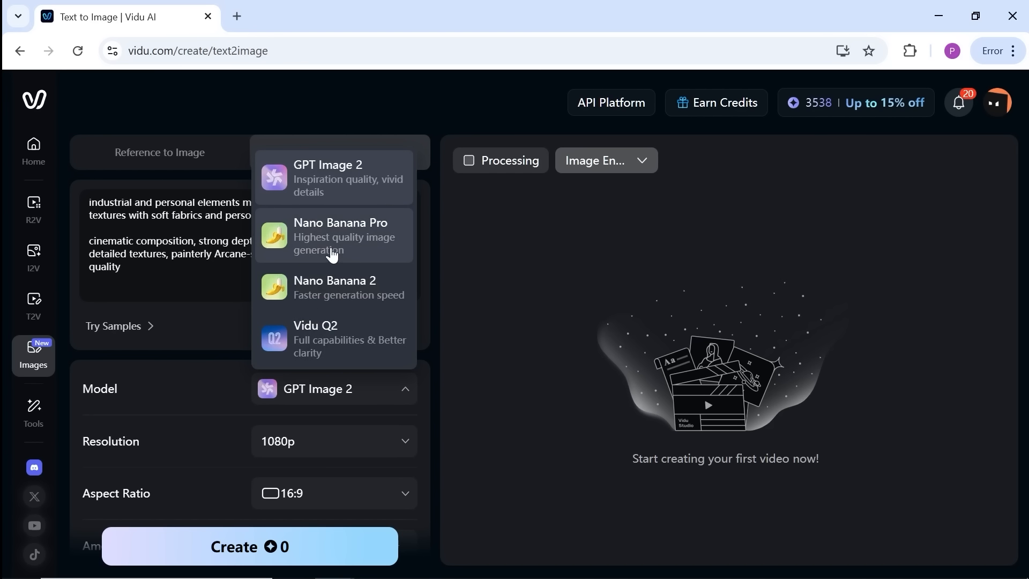
{"action": "left_click", "coordinate": [331, 252]}
{"action": "left_click", "coordinate": [294, 441]}
{"action": "left_click", "coordinate": [303, 370]}
{"action": "scroll", "coordinate": [210, 437], "scroll_direction": "down", "scroll_amount": 2}
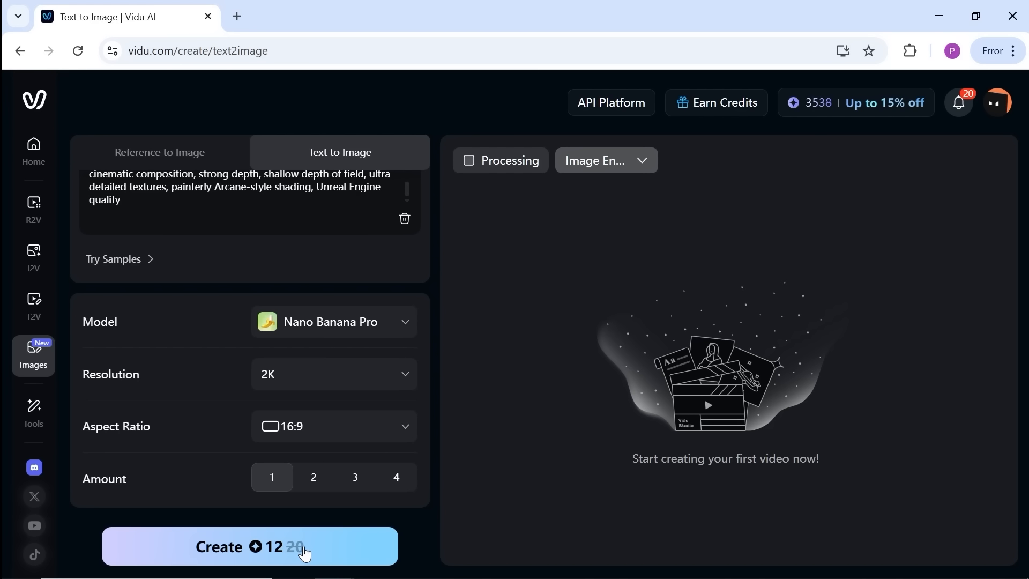
{"action": "left_click", "coordinate": [305, 551]}
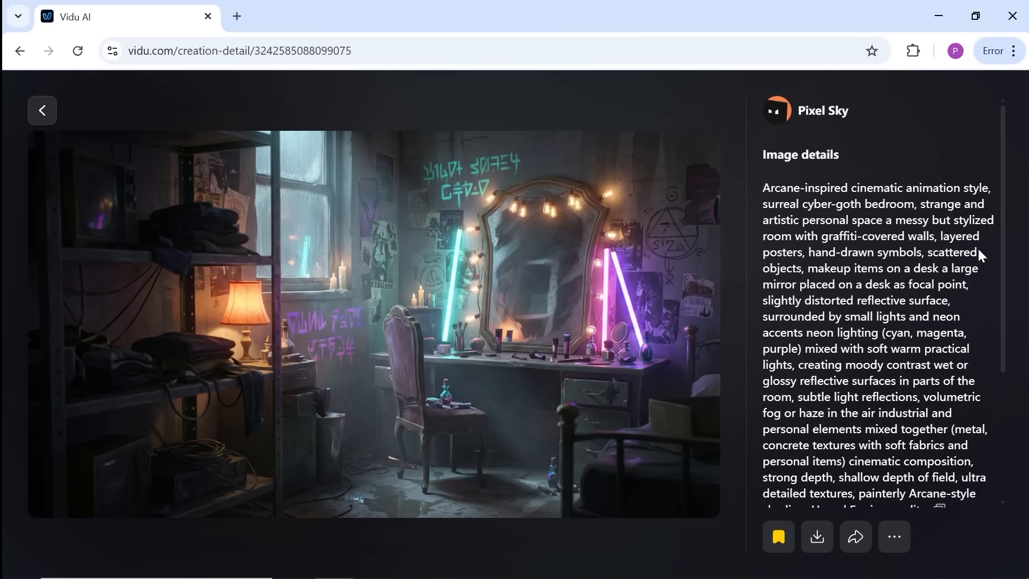
Apply the generated bedroom image to Reference to Video and add the Scarlet reference
{"action": "left_click_drag", "start_coordinate": [1002, 238], "coordinate": [999, 371]}
{"action": "mouse_move", "coordinate": [808, 485]}
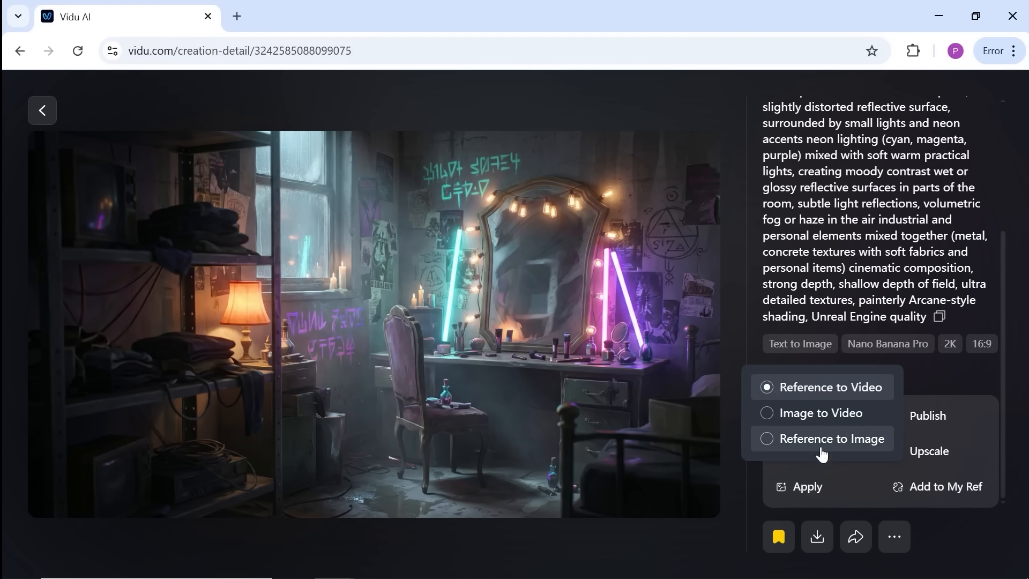
{"action": "left_click", "coordinate": [792, 396]}
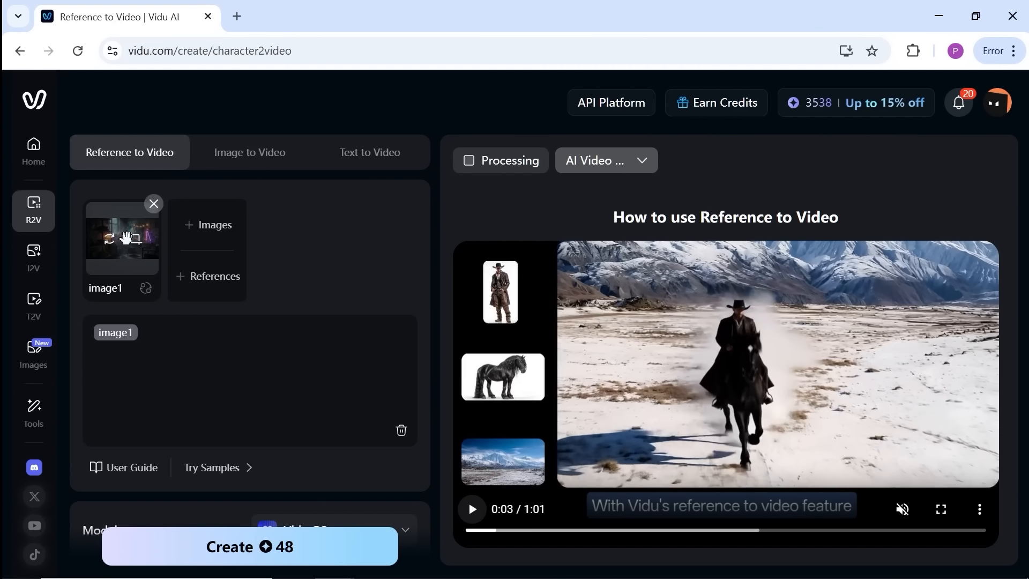
{"action": "left_click", "coordinate": [210, 276]}
{"action": "left_click", "coordinate": [909, 337]}
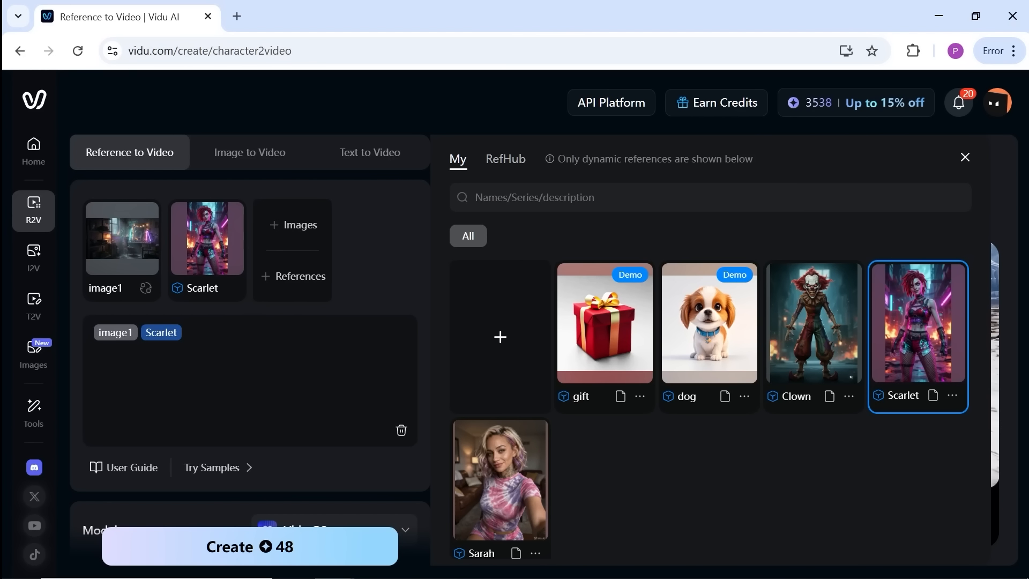
Paste the prompt of Scarlet applying clown makeup at her mirror, set the duration to 9 seconds, and generate the video
{"action": "left_click", "coordinate": [407, 400]}
{"action": "key", "text": "ctrl+v"}
{"action": "scroll", "coordinate": [405, 365], "scroll_direction": "up", "scroll_amount": 5}
{"action": "scroll", "coordinate": [419, 365], "scroll_direction": "down", "scroll_amount": 8}
{"action": "scroll", "coordinate": [420, 364], "scroll_direction": "down", "scroll_amount": 5}
{"action": "left_click", "coordinate": [351, 270]}
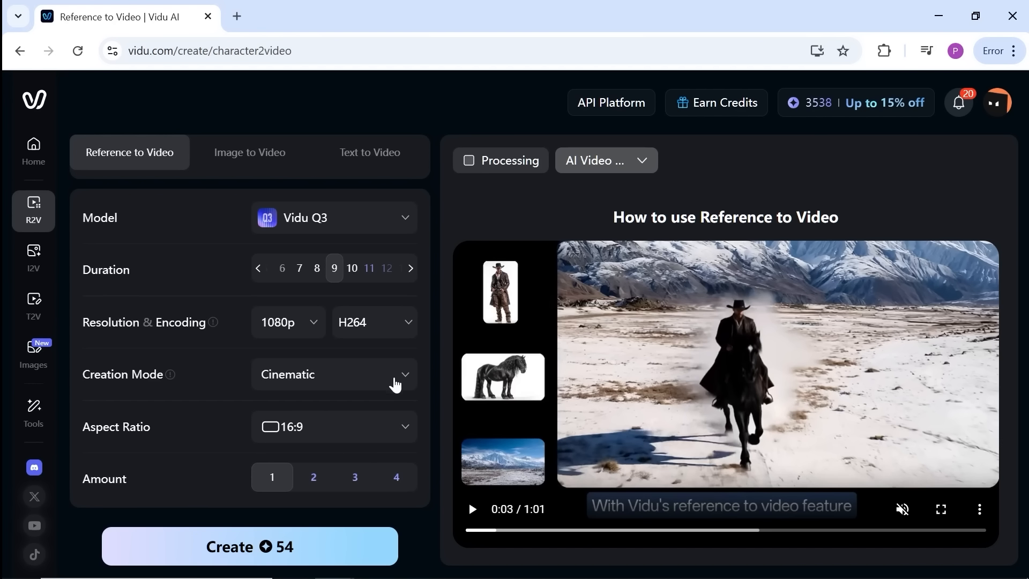
{"action": "left_click", "coordinate": [312, 557]}
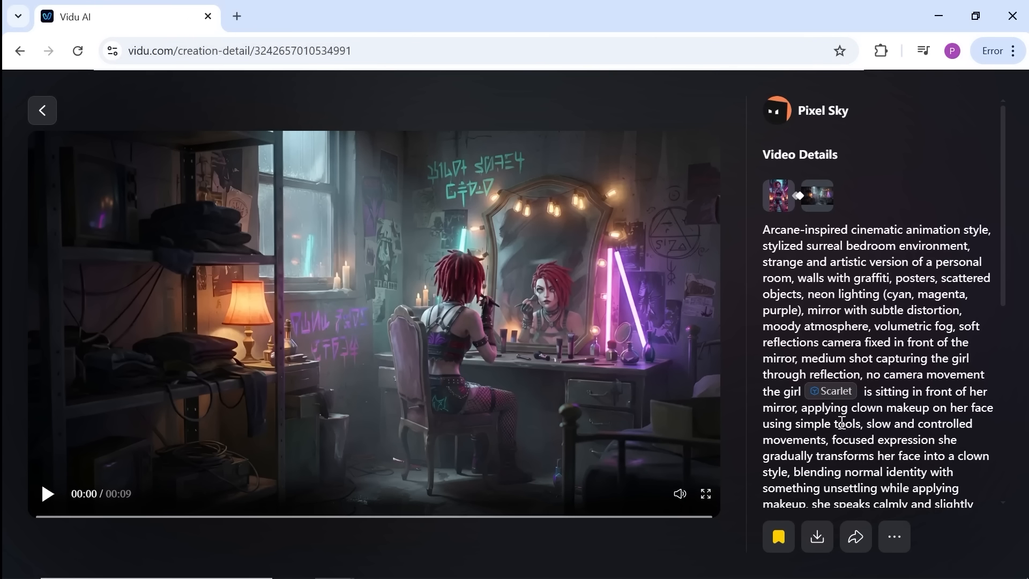
Play the generated makeup clip and check the references used for it
{"action": "left_click", "coordinate": [47, 501]}
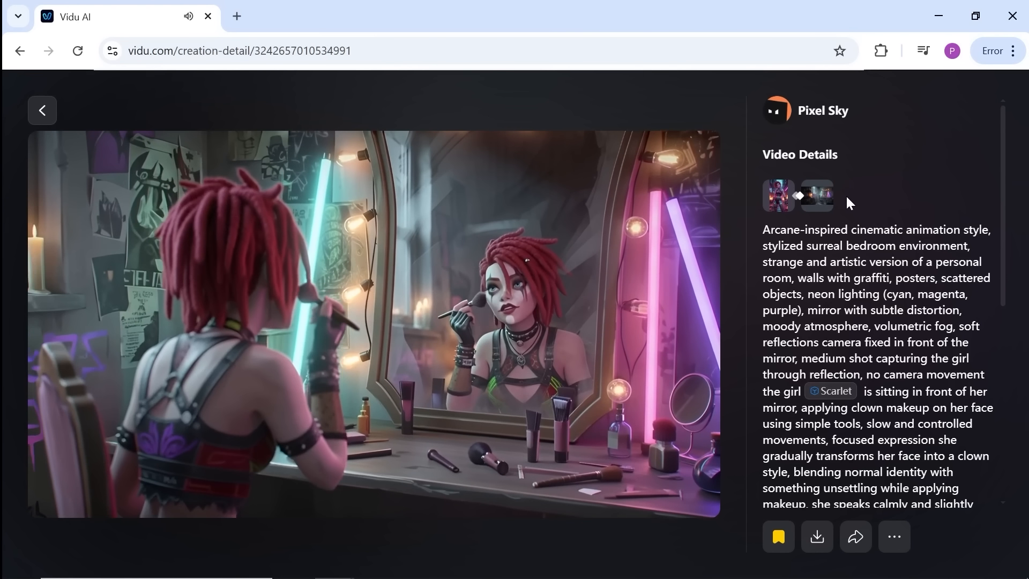
{"action": "mouse_move", "coordinate": [830, 191]}
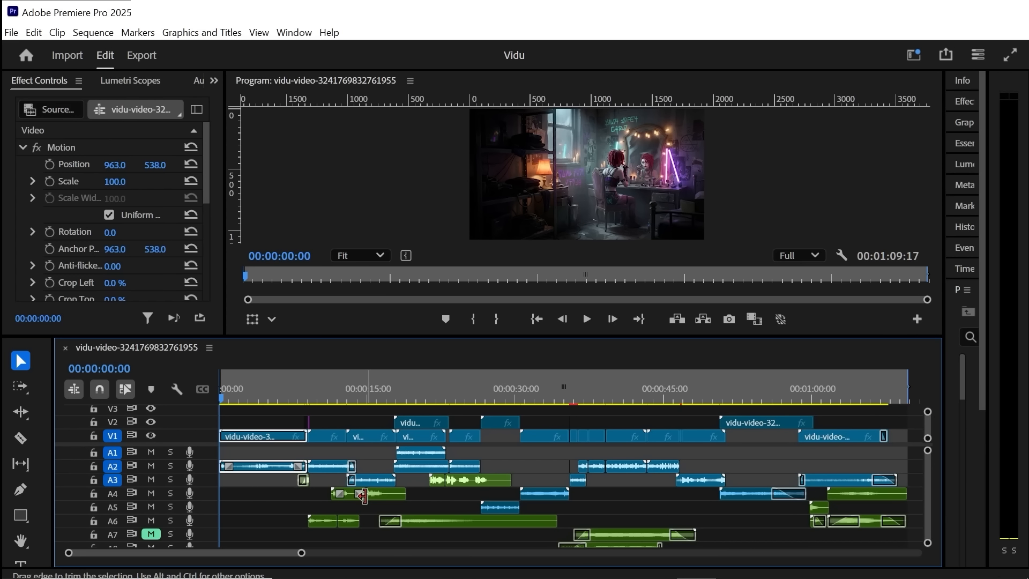
{"action": "left_click_drag", "start_coordinate": [233, 397], "coordinate": [166, 413]}
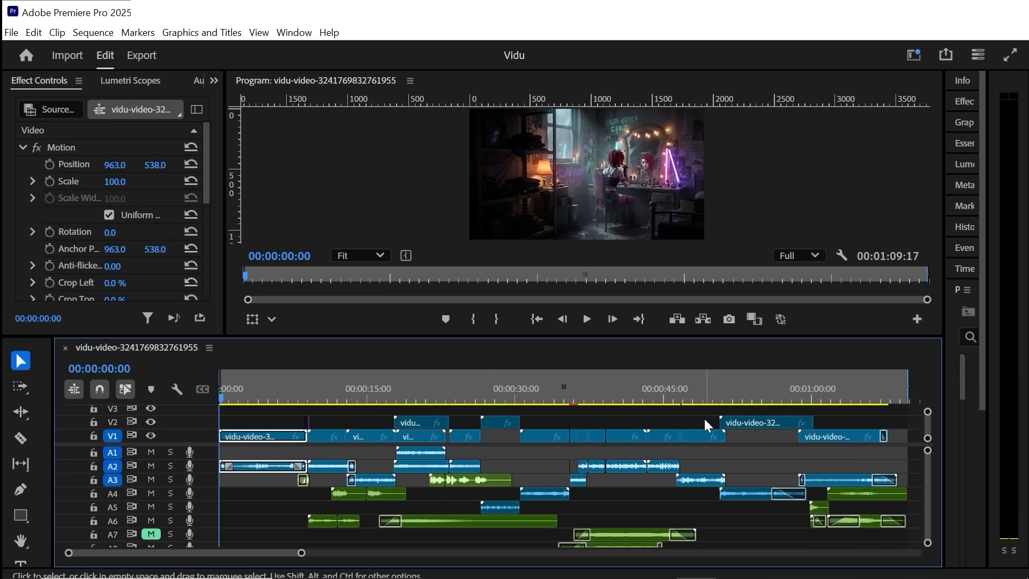